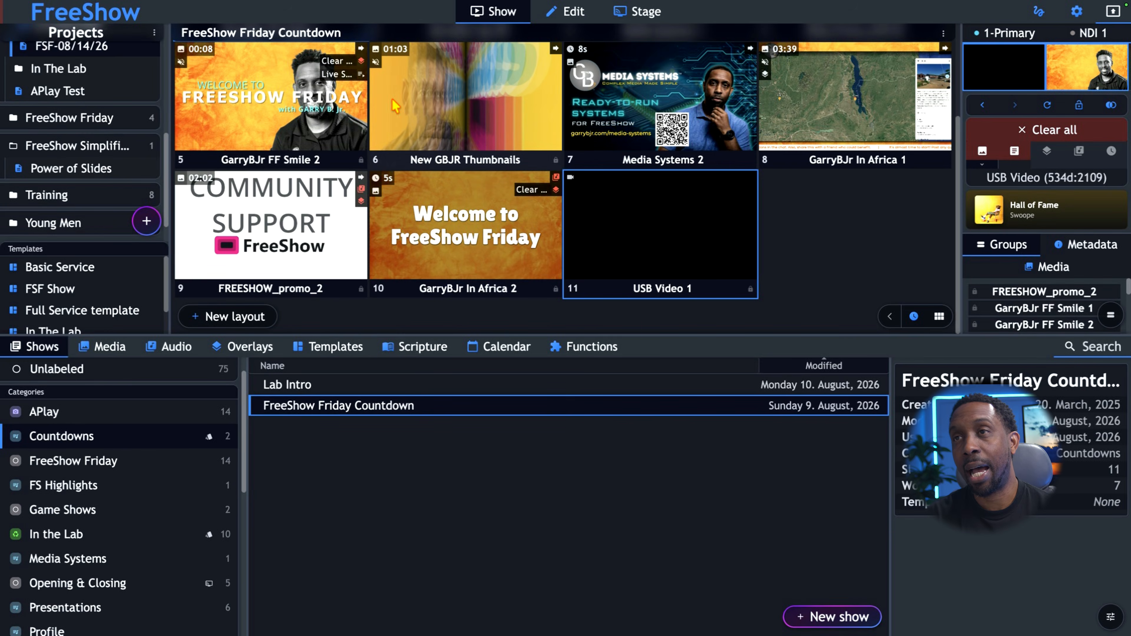
# Show slide 5 of the FreeShow Friday Countdown on the output and pause the audio that it starts
pyautogui.rightClick(253, 109)
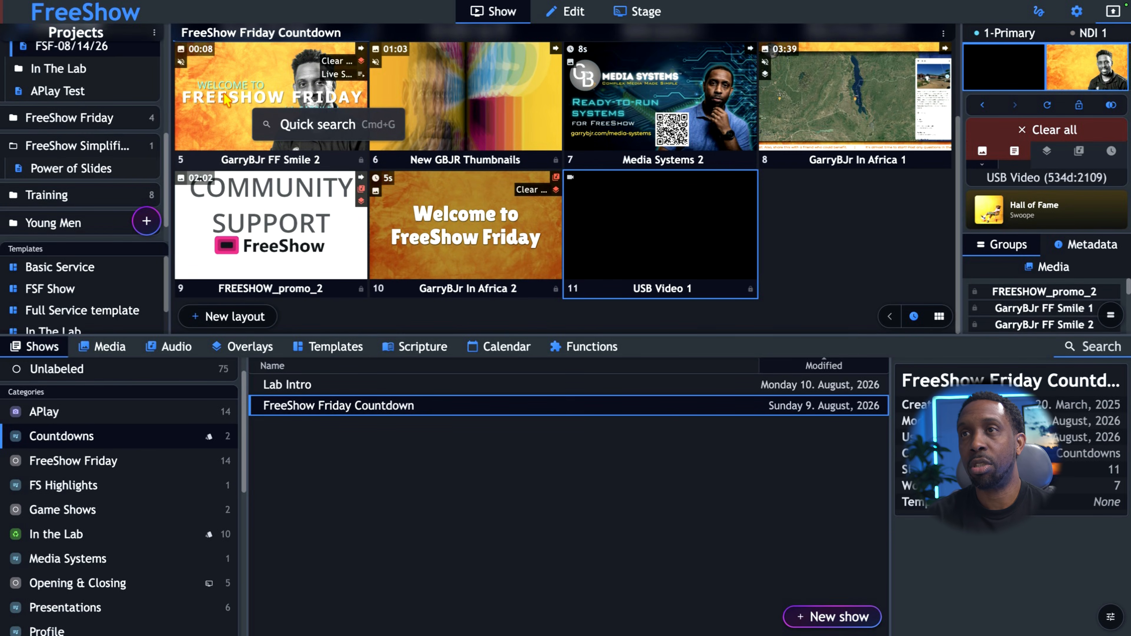
pyautogui.click(239, 83)
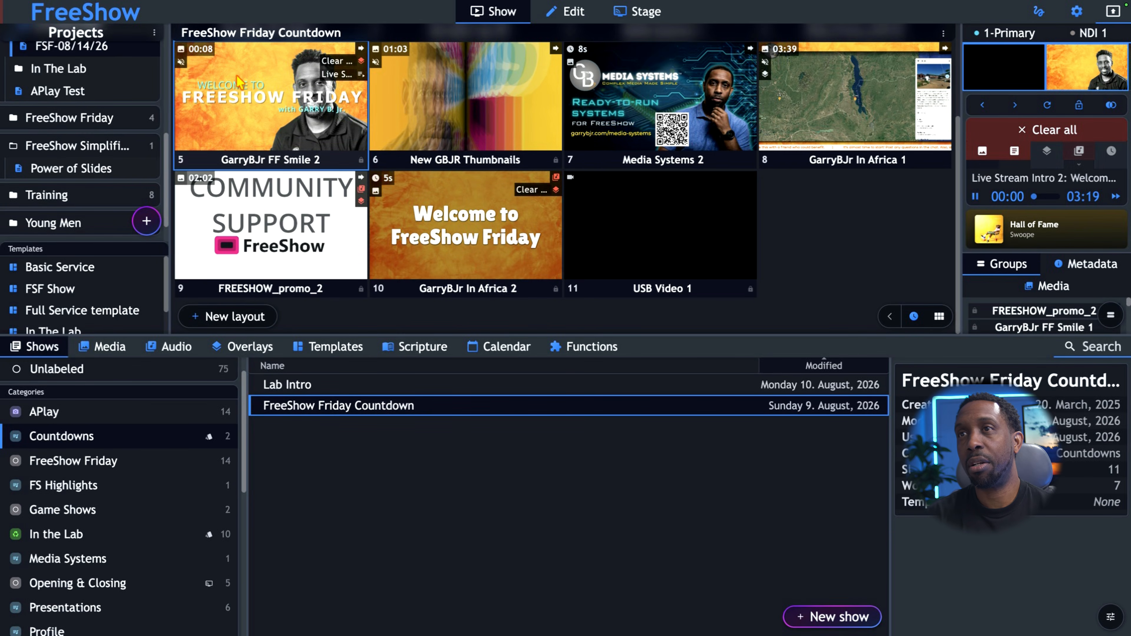
pyautogui.click(976, 196)
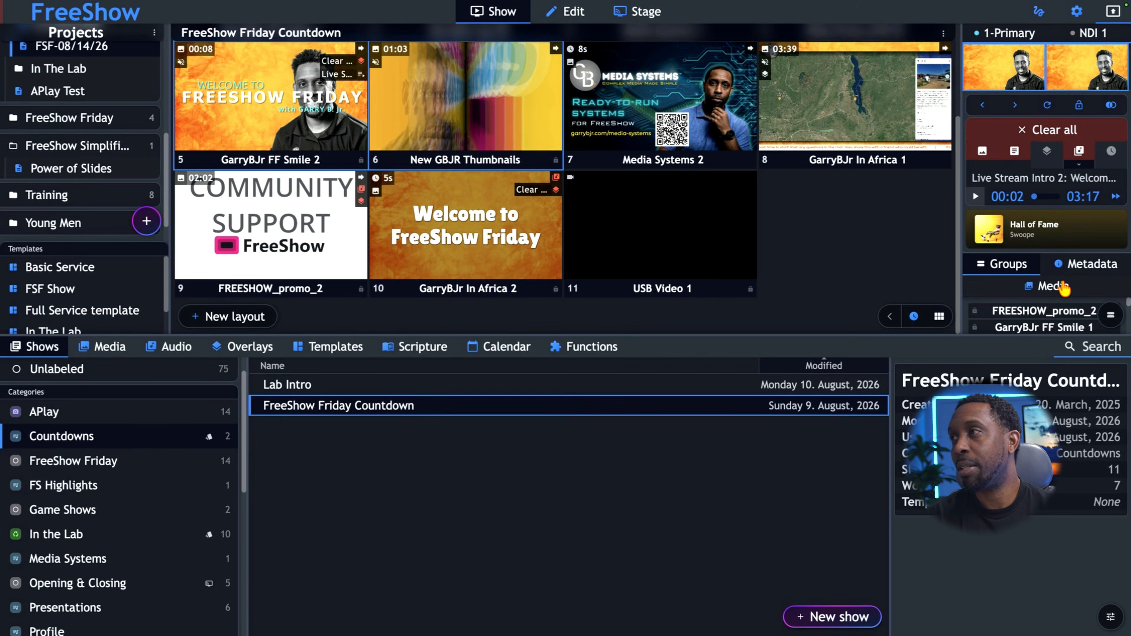
# Enlarge the slide area and look through the show's media list, returning to its slide groups
pyautogui.click(1052, 286)
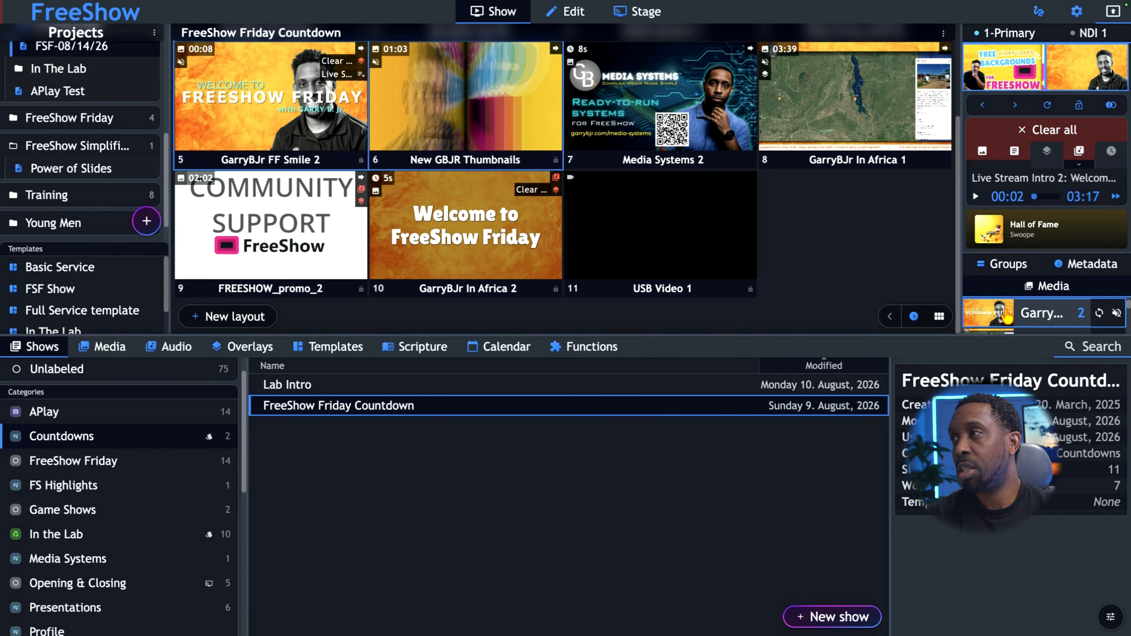
pyautogui.rightClick(999, 318)
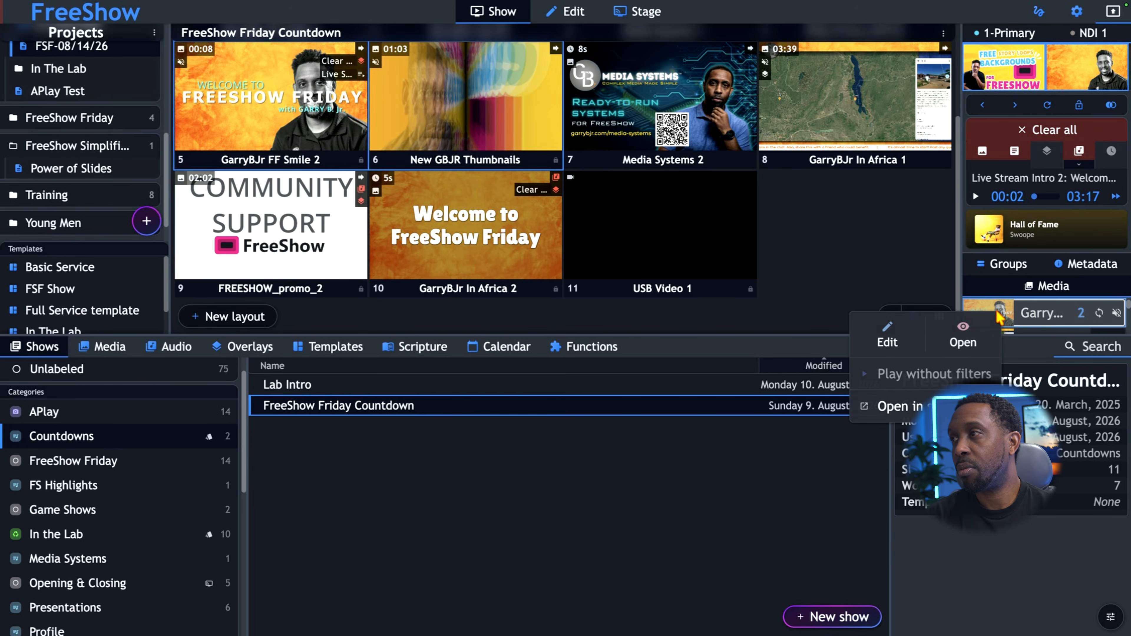
pyautogui.click(907, 277)
pyautogui.moveTo(957, 337); pyautogui.dragTo(958, 533)
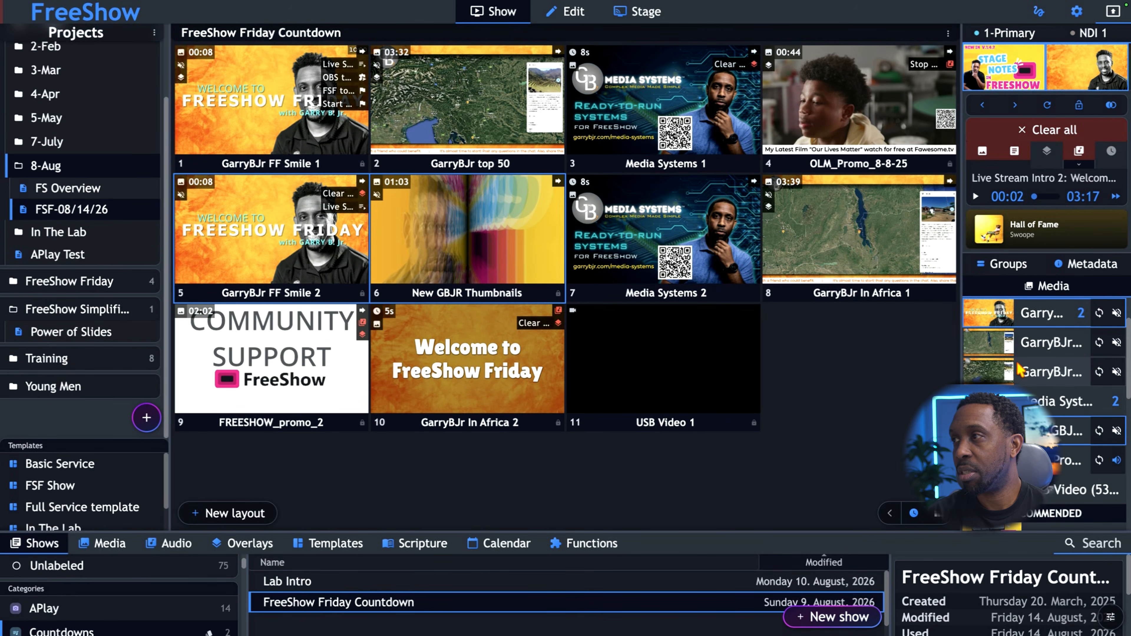
pyautogui.scroll(2, 1020, 369)
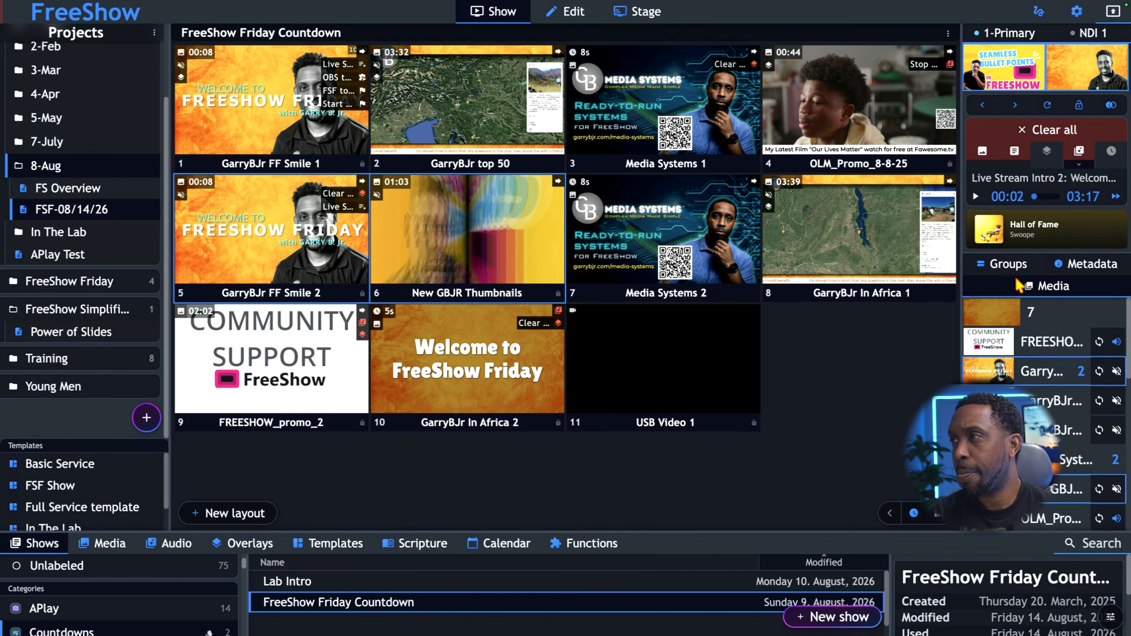
pyautogui.click(1007, 263)
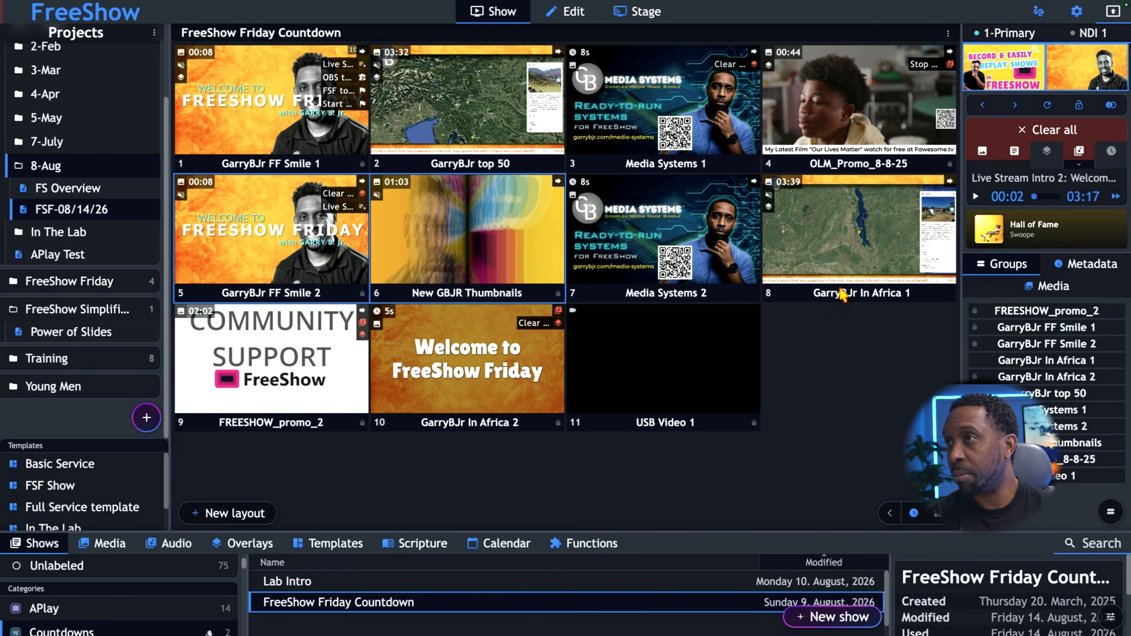
# Look at the activation shortcut assignment for the Media Systems 1 slide and close it without assigning a key
pyautogui.rightClick(658, 92)
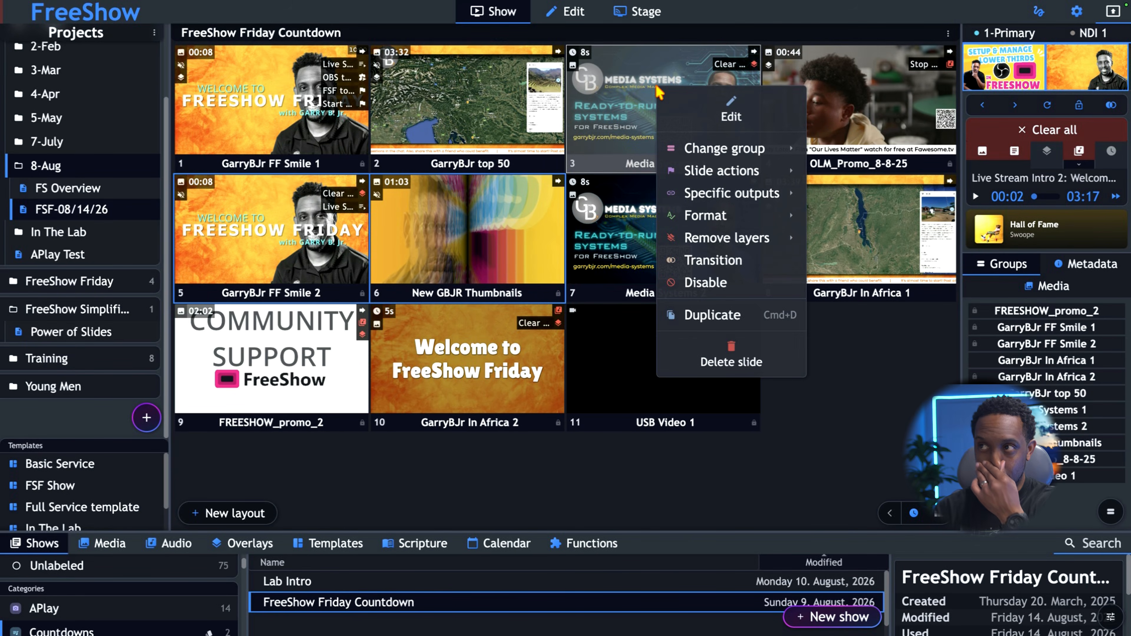
pyautogui.moveTo(715, 176)
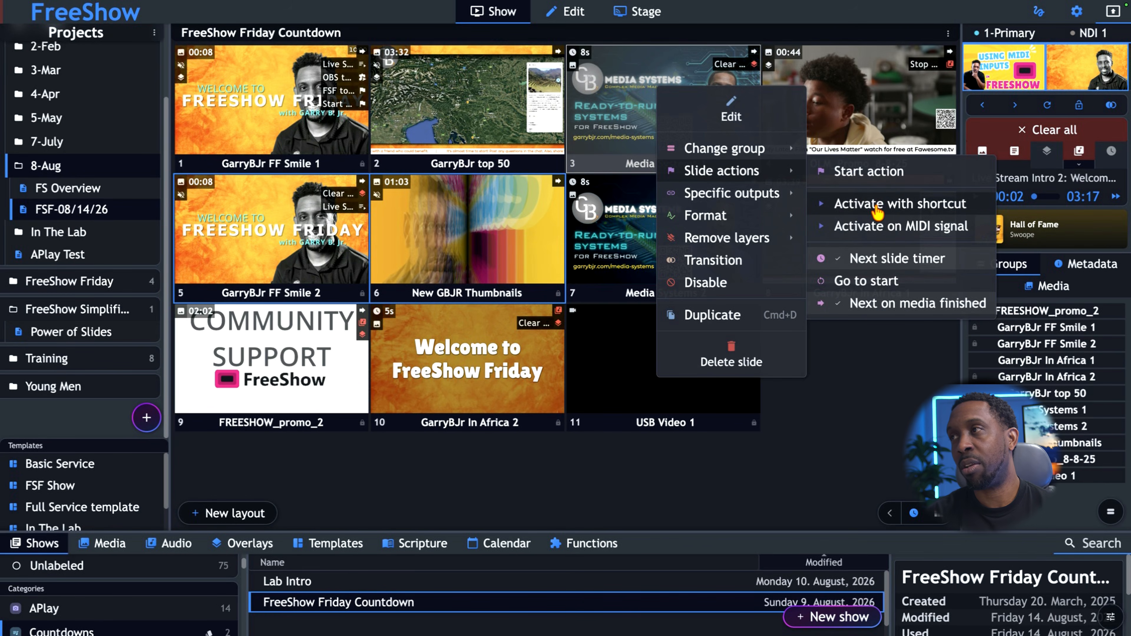
pyautogui.click(847, 206)
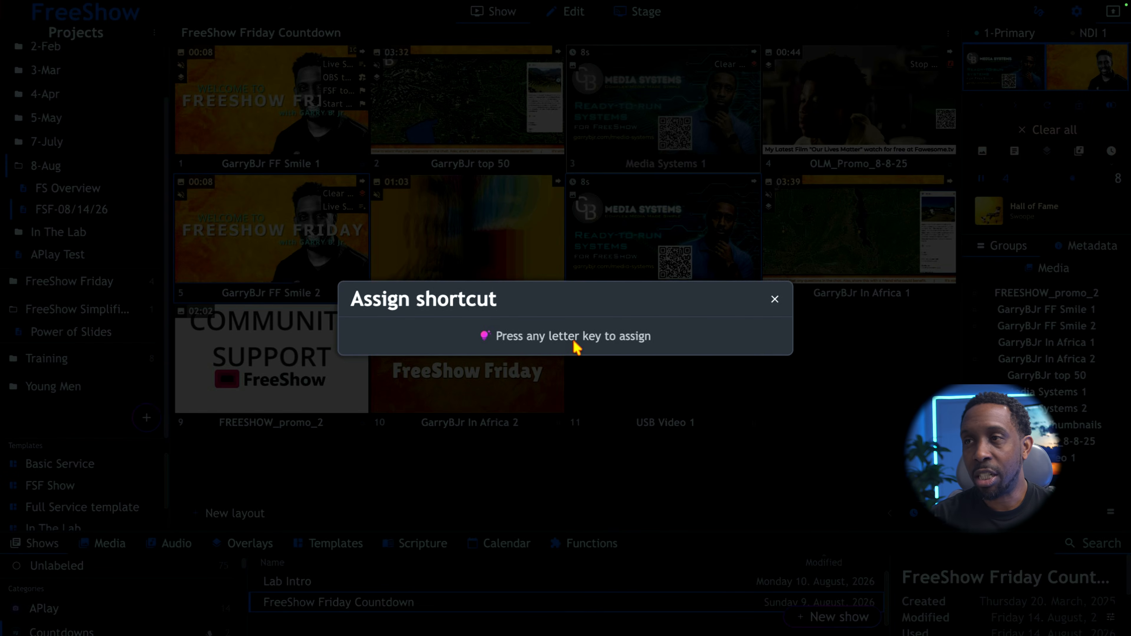
pyautogui.click(775, 299)
# Clear the paused audio from the output
pyautogui.rightClick(704, 125)
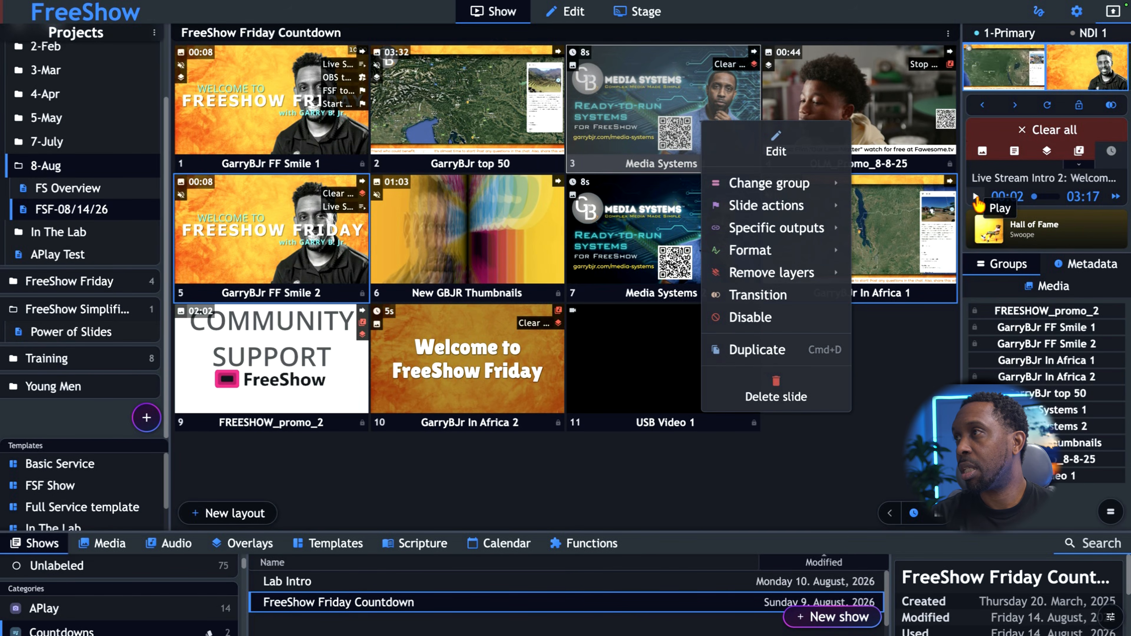
pyautogui.click(1080, 151)
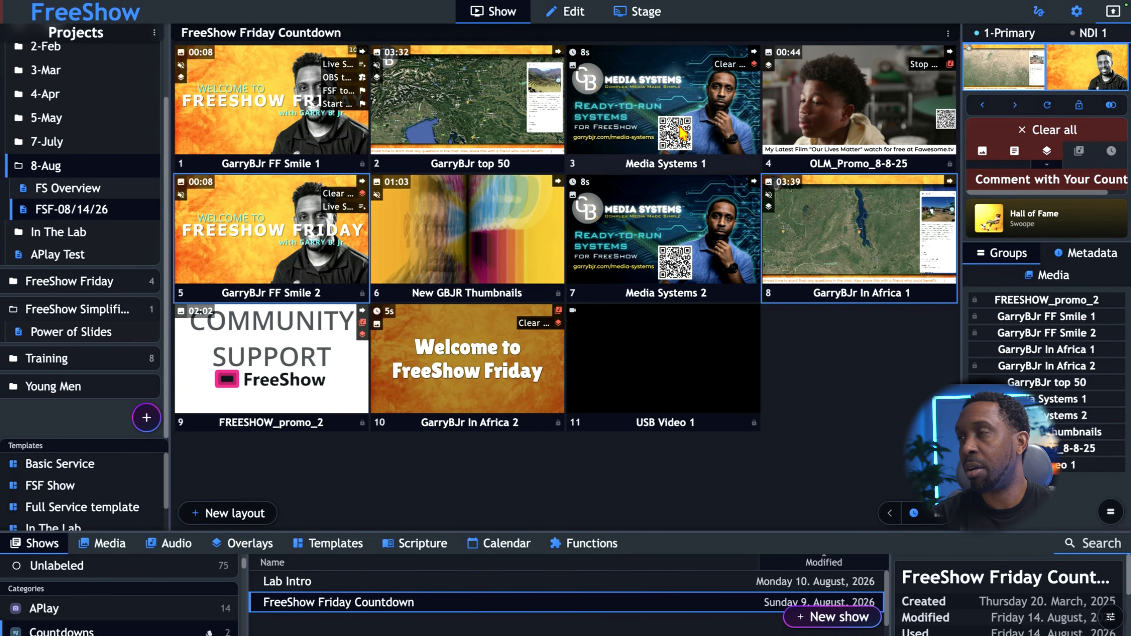
# Examine the actions that the Media Systems 1 slide can start, and close the selection without adding one
pyautogui.rightClick(681, 139)
pyautogui.moveTo(739, 210)
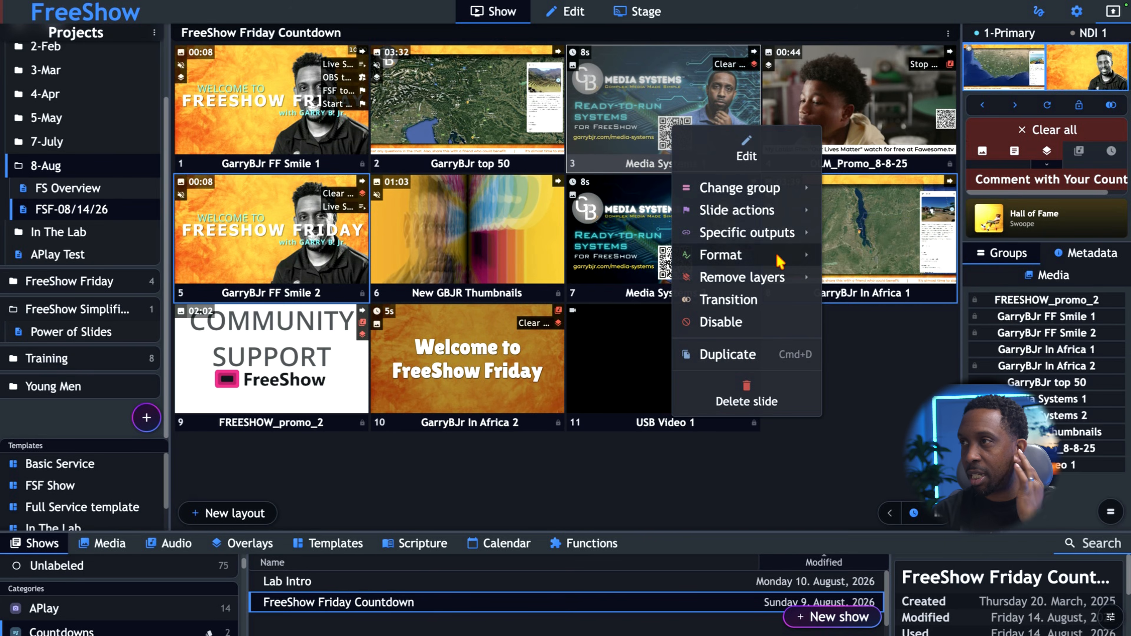
pyautogui.moveTo(775, 210)
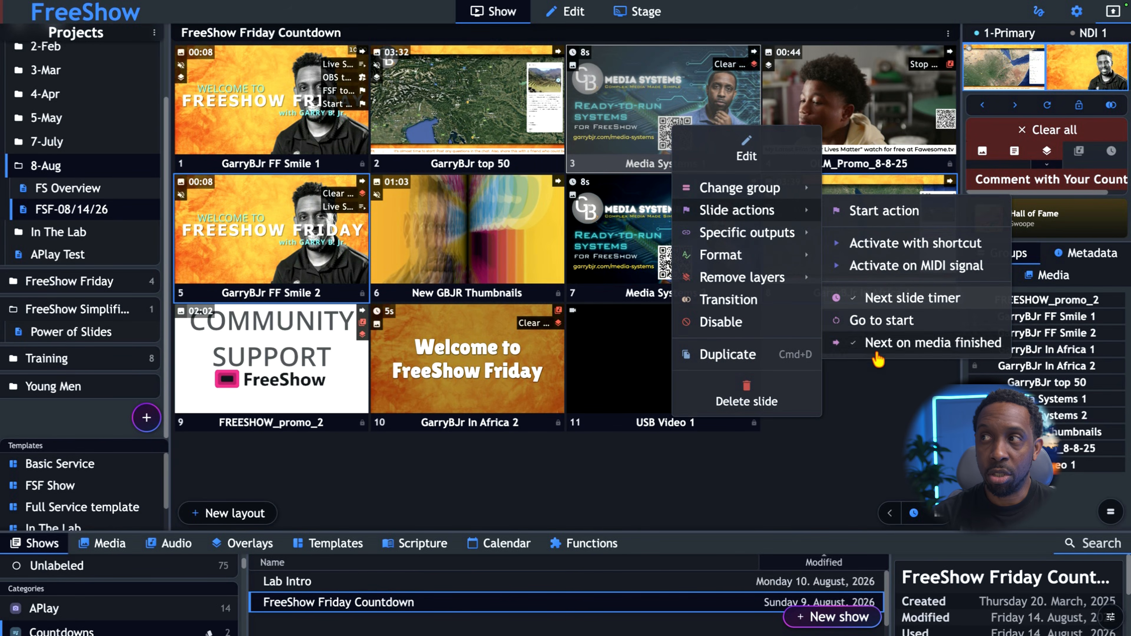
pyautogui.click(881, 218)
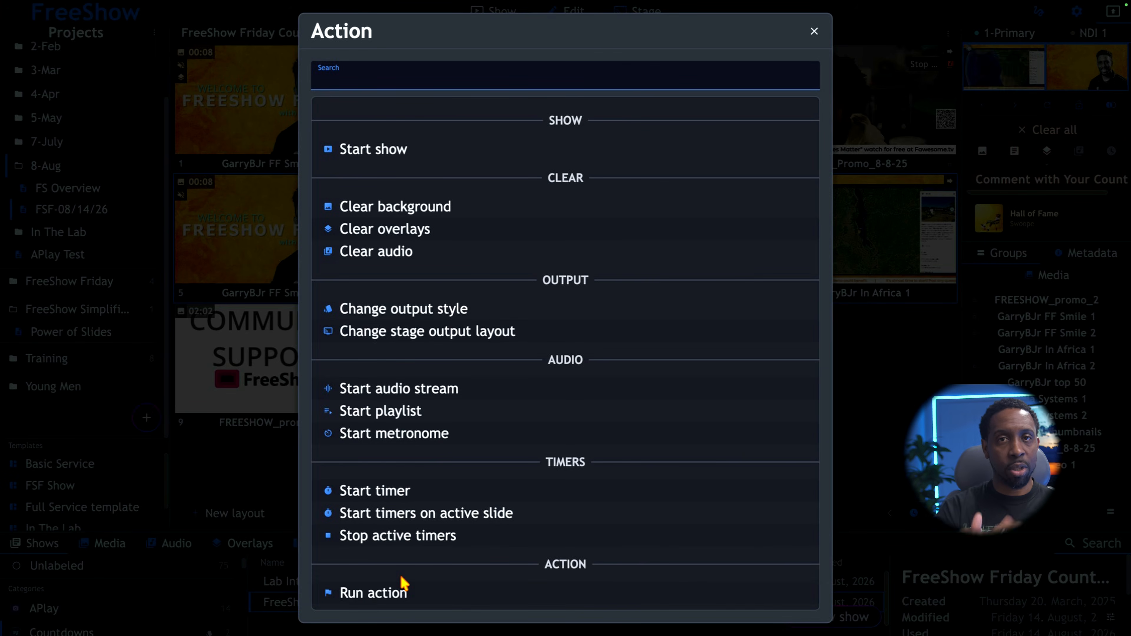
pyautogui.click(814, 32)
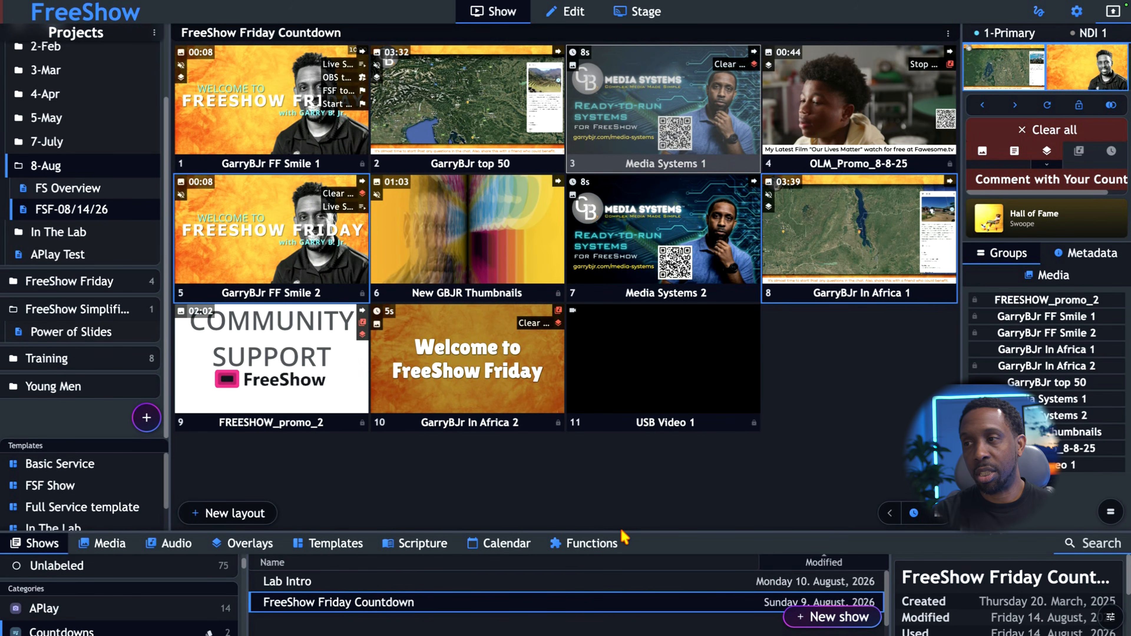
# Enlarge the drawer below the slides and display Functions with its action categories
pyautogui.moveTo(630, 535); pyautogui.dragTo(615, 362)
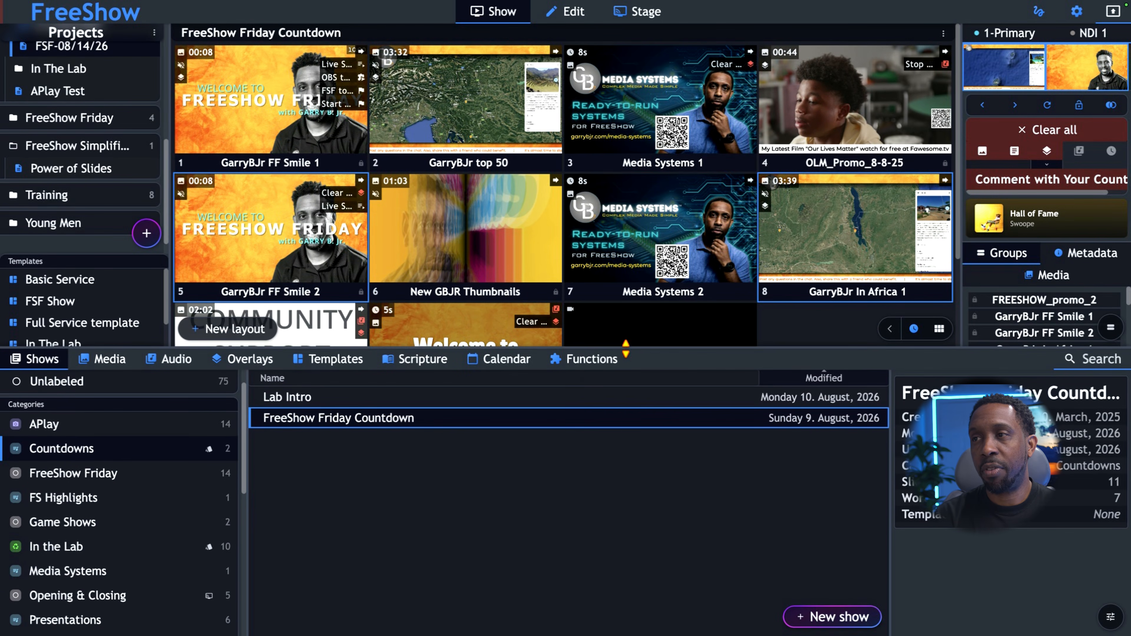
pyautogui.click(588, 368)
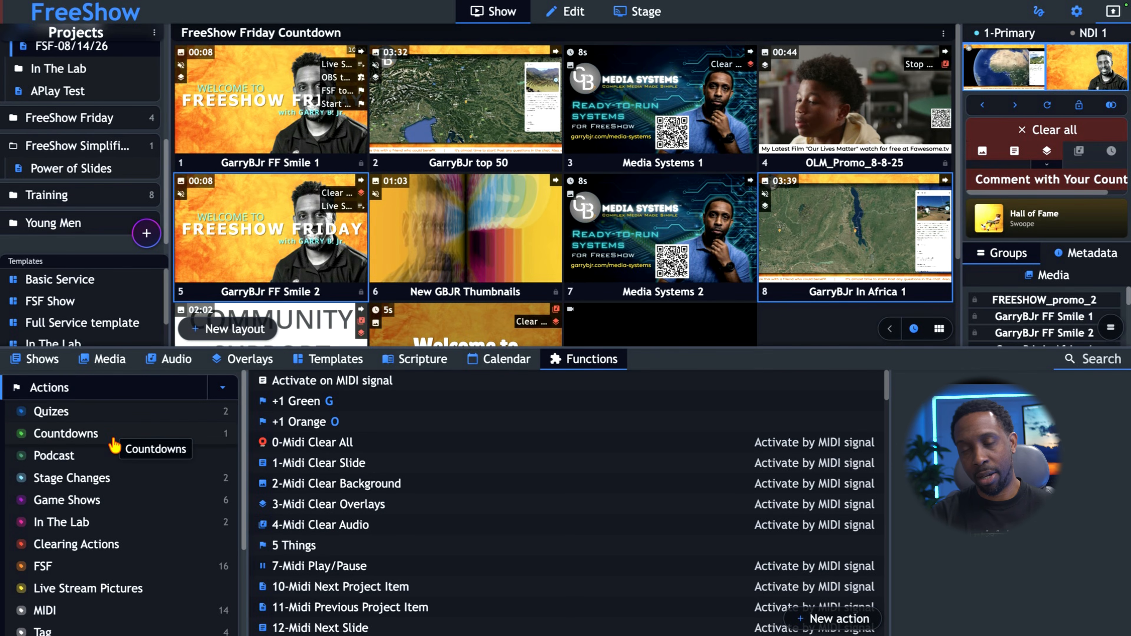
pyautogui.scroll(-1, 115, 444)
pyautogui.scroll(-1, 115, 444)
pyautogui.scroll(3, 114, 447)
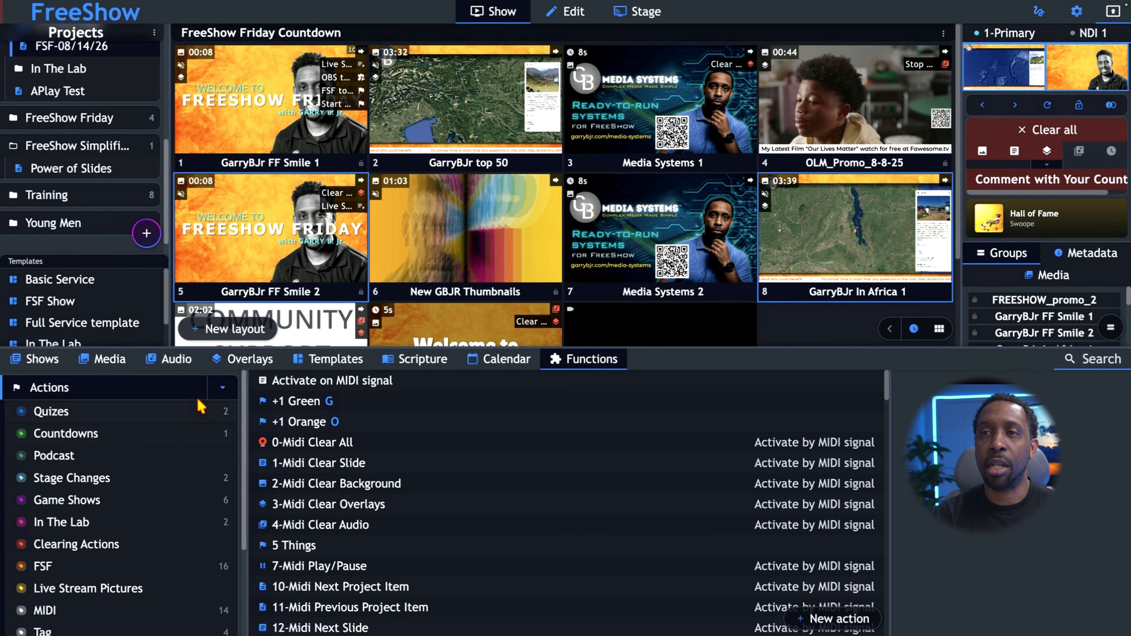
# Collapse the Actions group to view the other function types, and expand its categories again
pyautogui.click(223, 390)
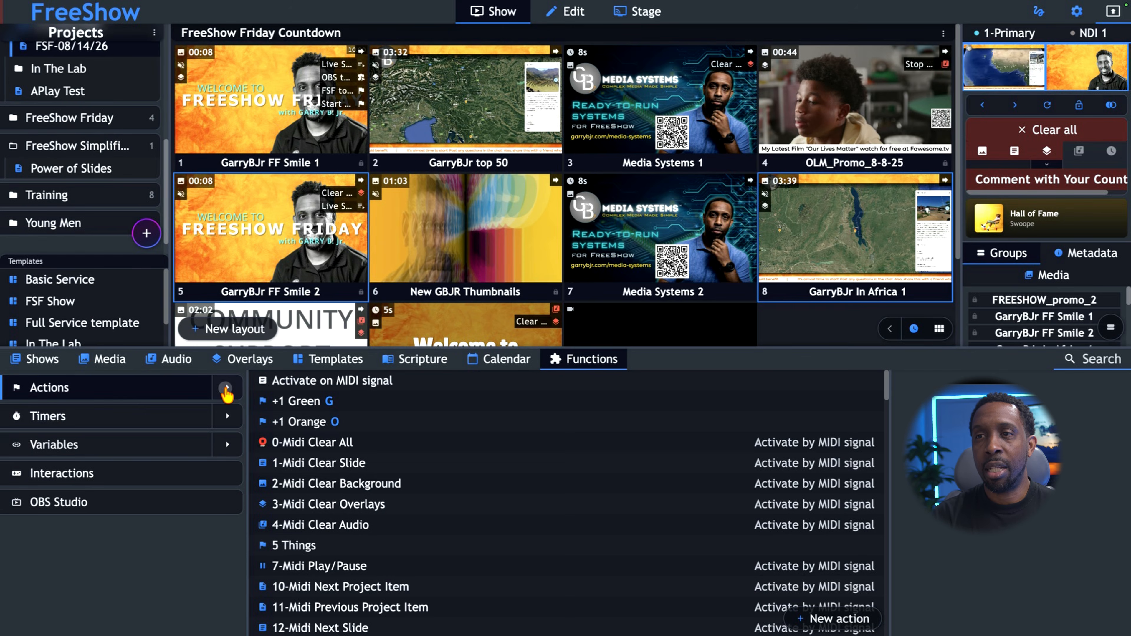
pyautogui.click(225, 391)
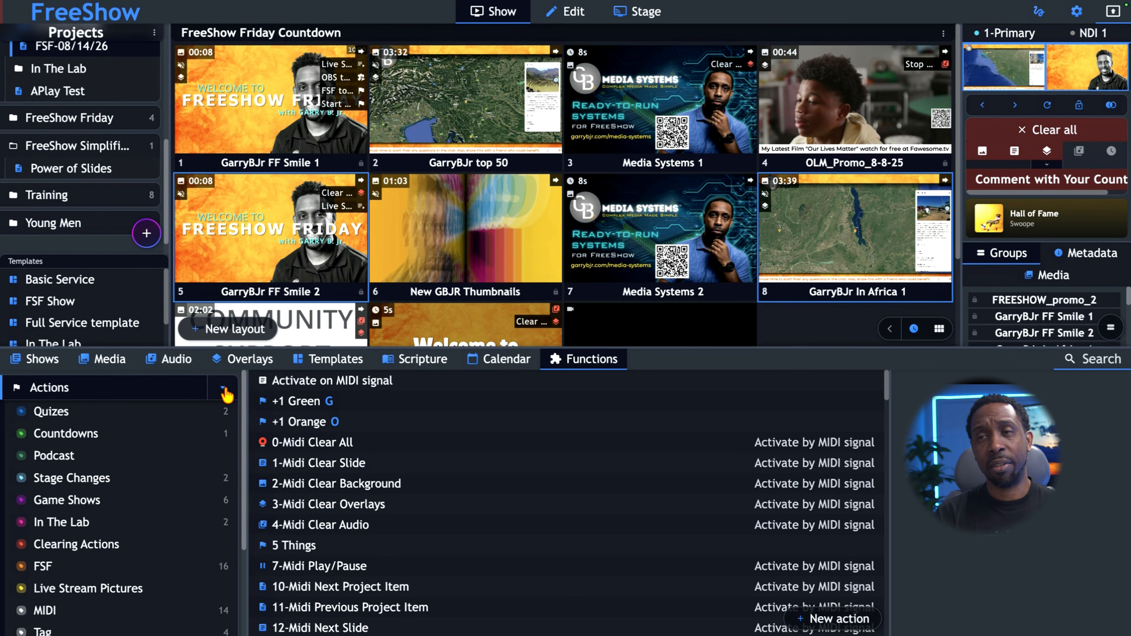
pyautogui.click(224, 391)
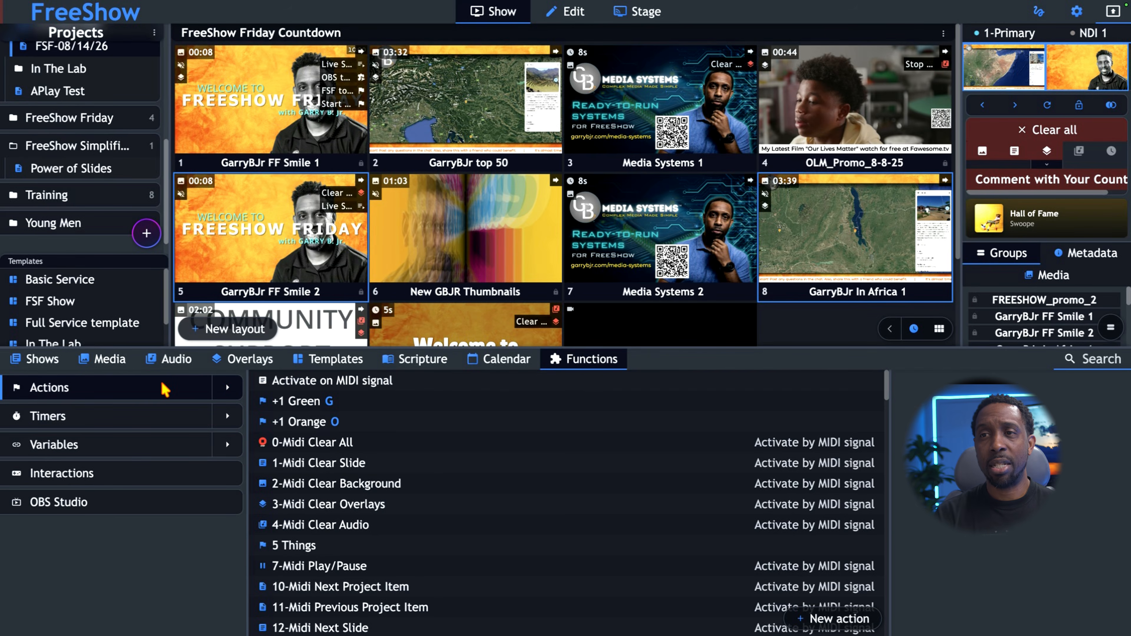
pyautogui.click(228, 391)
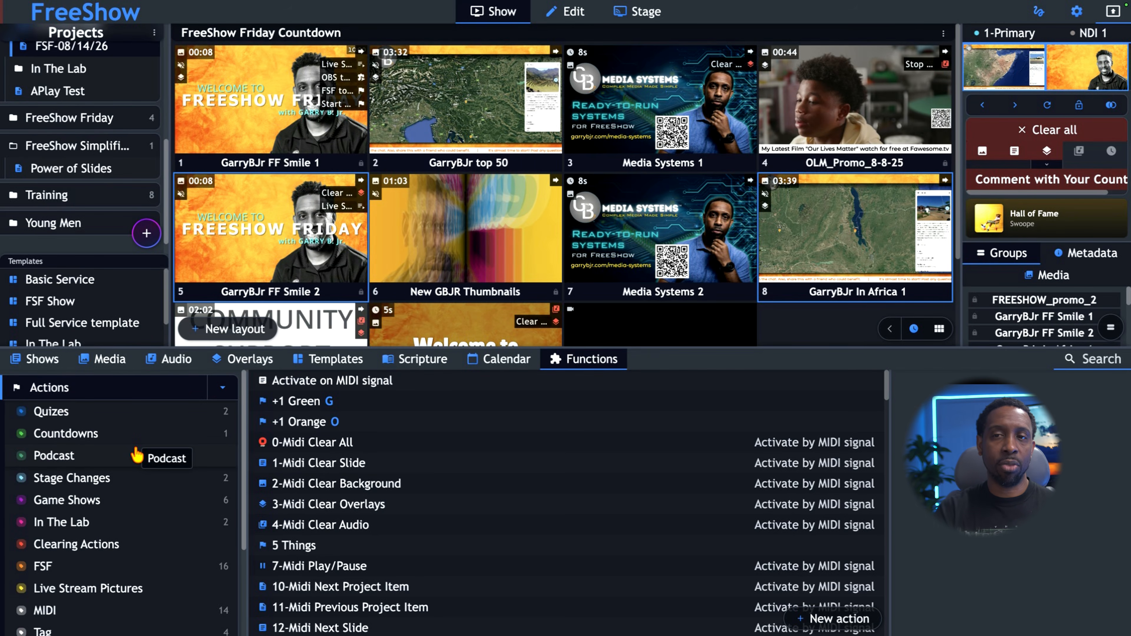
# View the actions in the Game Shows category, and look through those in the MIDI category in list view
pyautogui.click(80, 501)
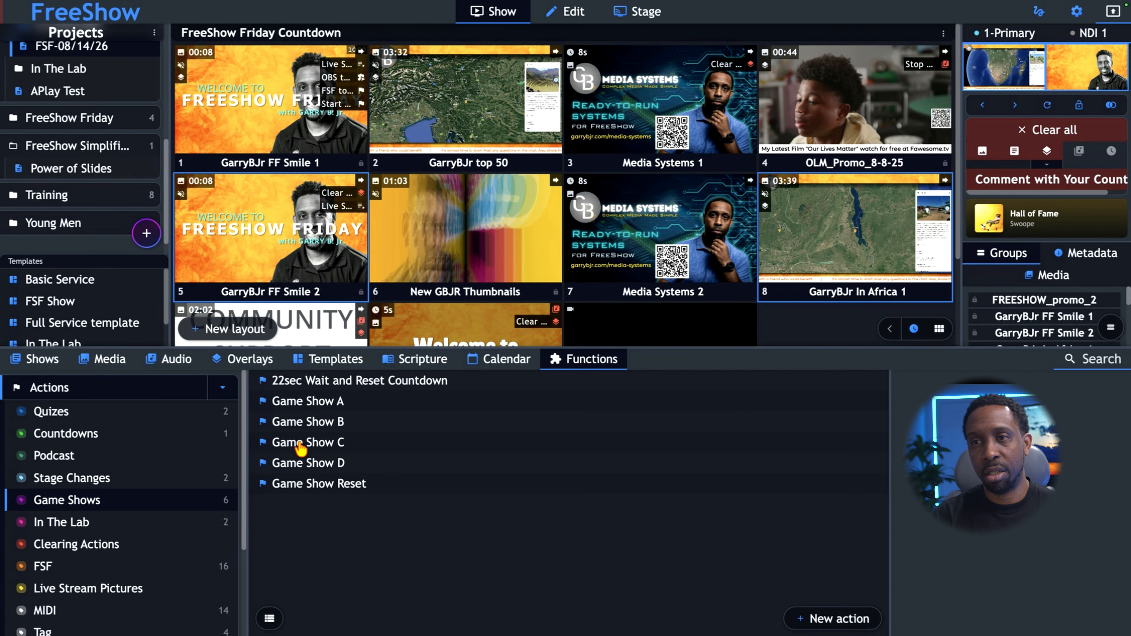
pyautogui.scroll(-1, 109, 508)
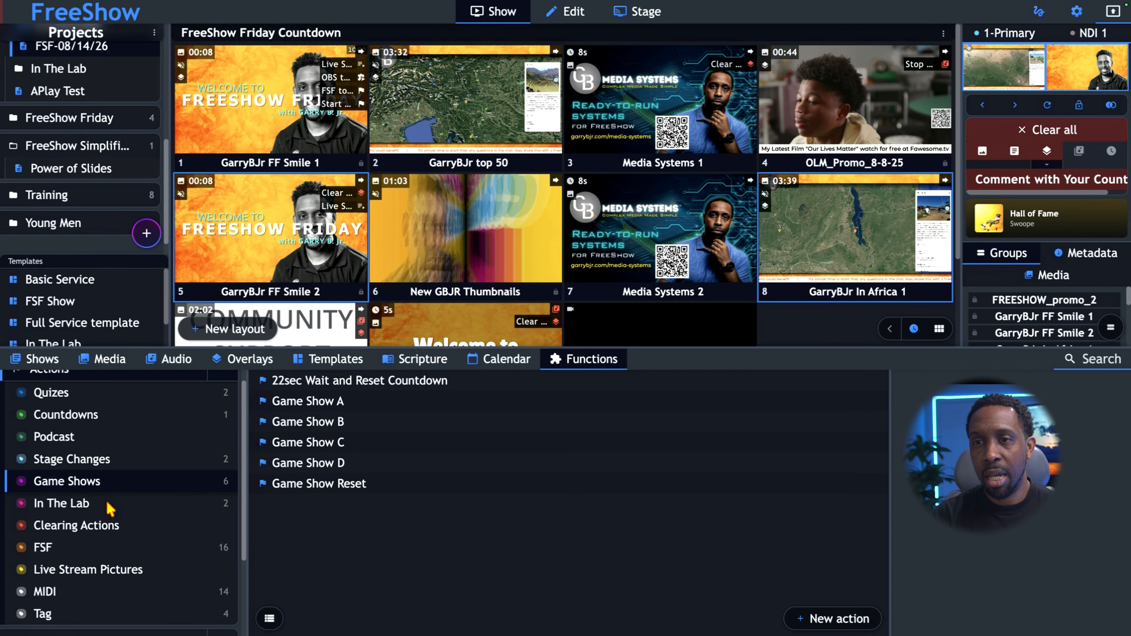
pyautogui.scroll(-3, 109, 508)
pyautogui.click(83, 540)
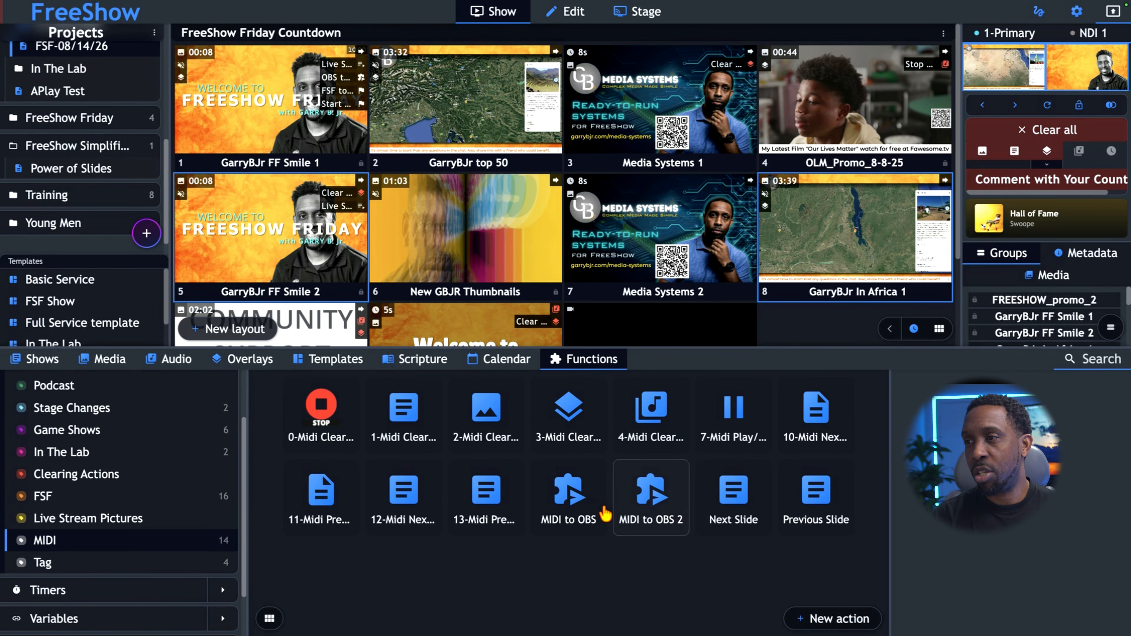
pyautogui.click(270, 620)
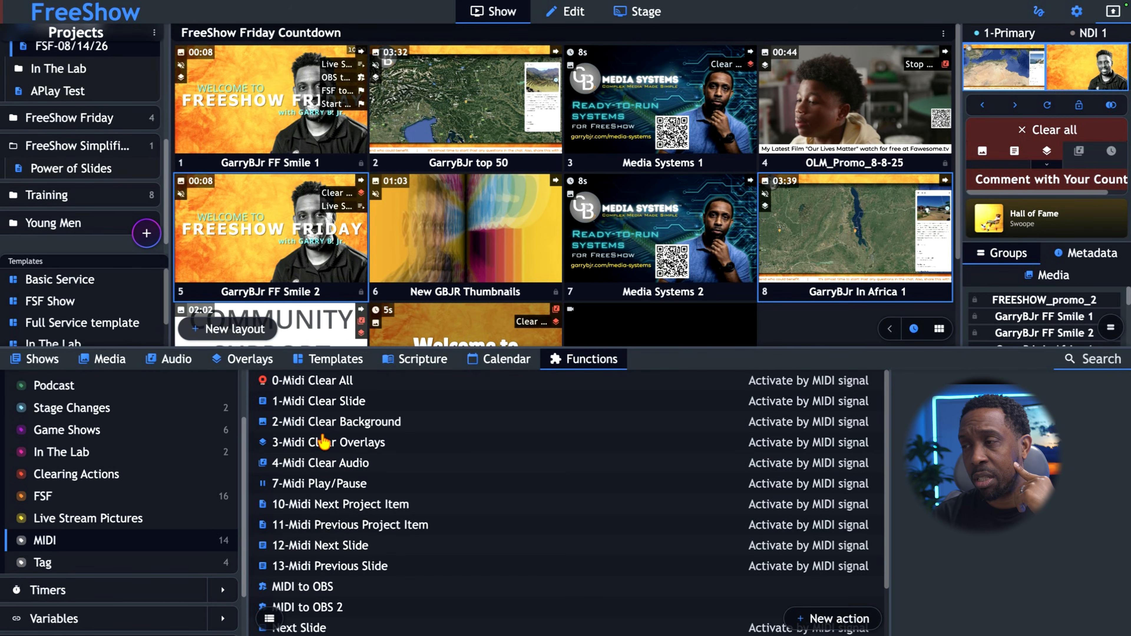
pyautogui.scroll(-3, 323, 428)
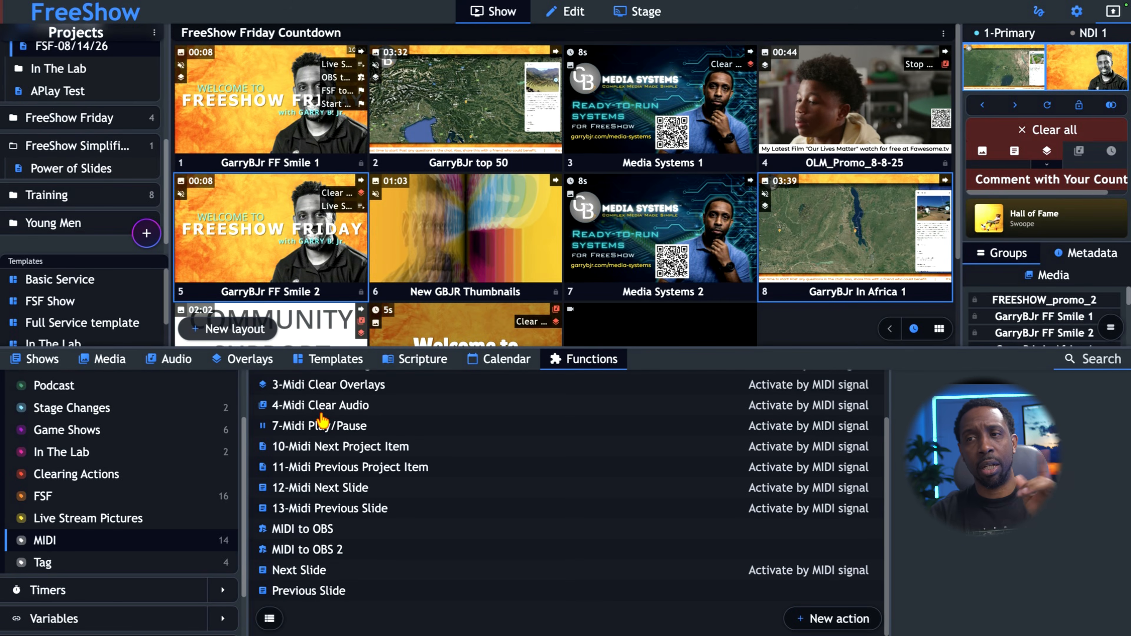
pyautogui.scroll(3, 323, 421)
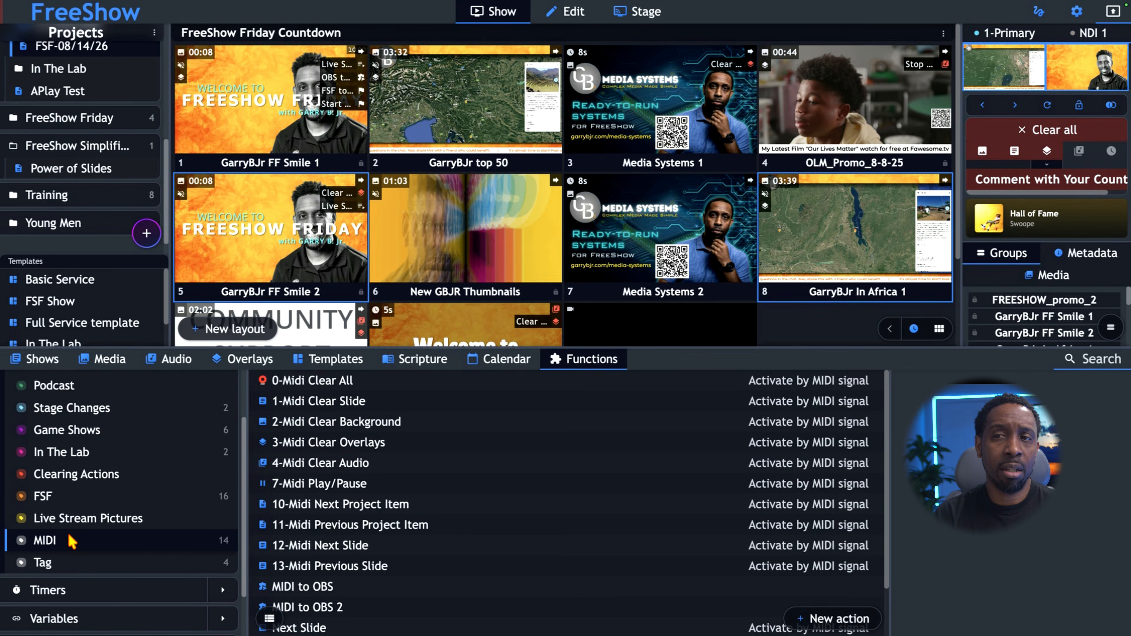
# Compare the FSF category's actions in list and grid view, and run the Project action from the grid
pyautogui.click(70, 501)
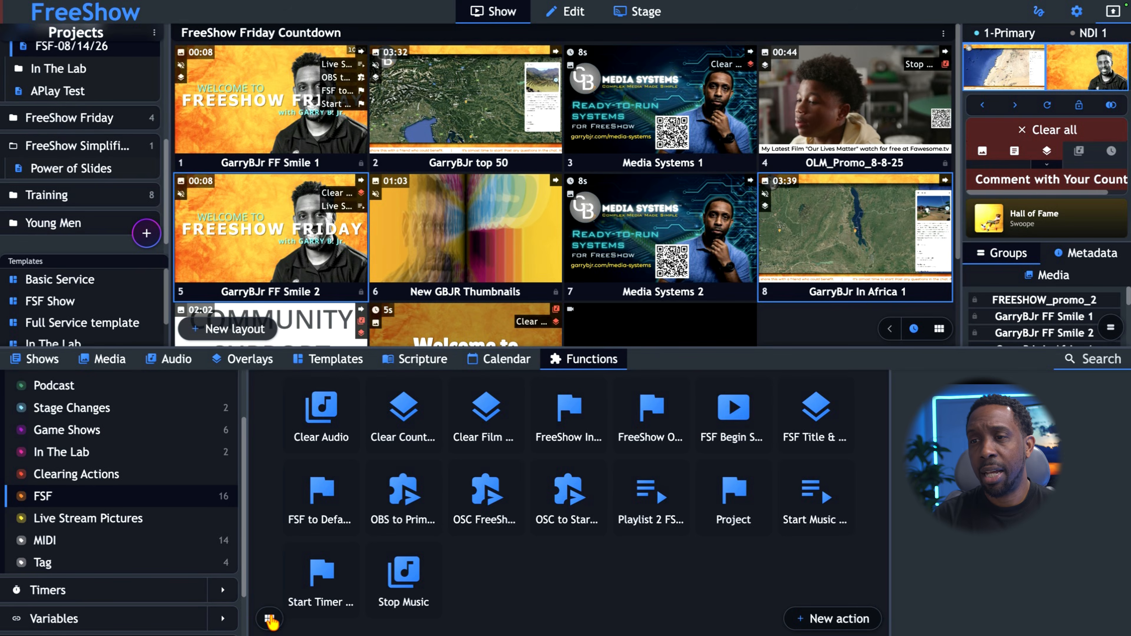
pyautogui.click(269, 619)
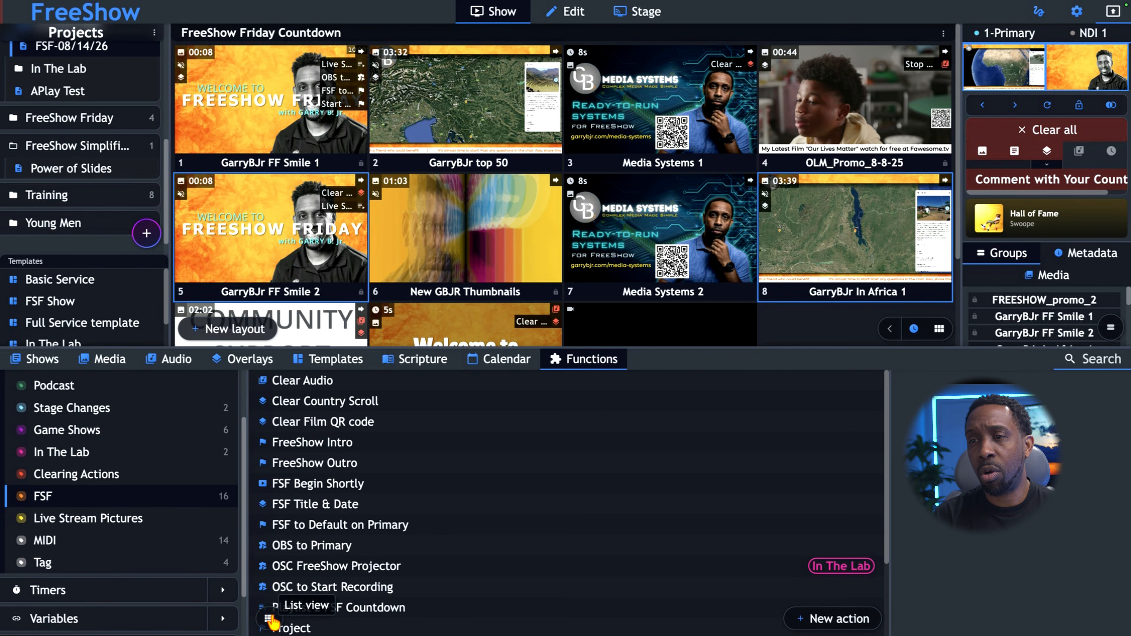
pyautogui.click(270, 620)
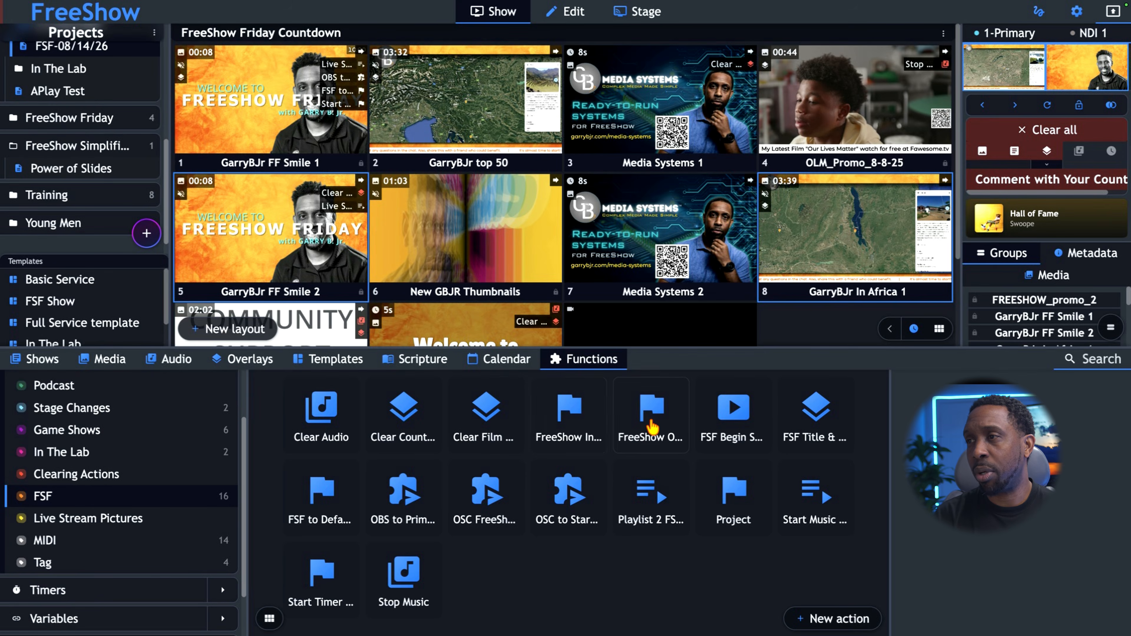
pyautogui.click(731, 499)
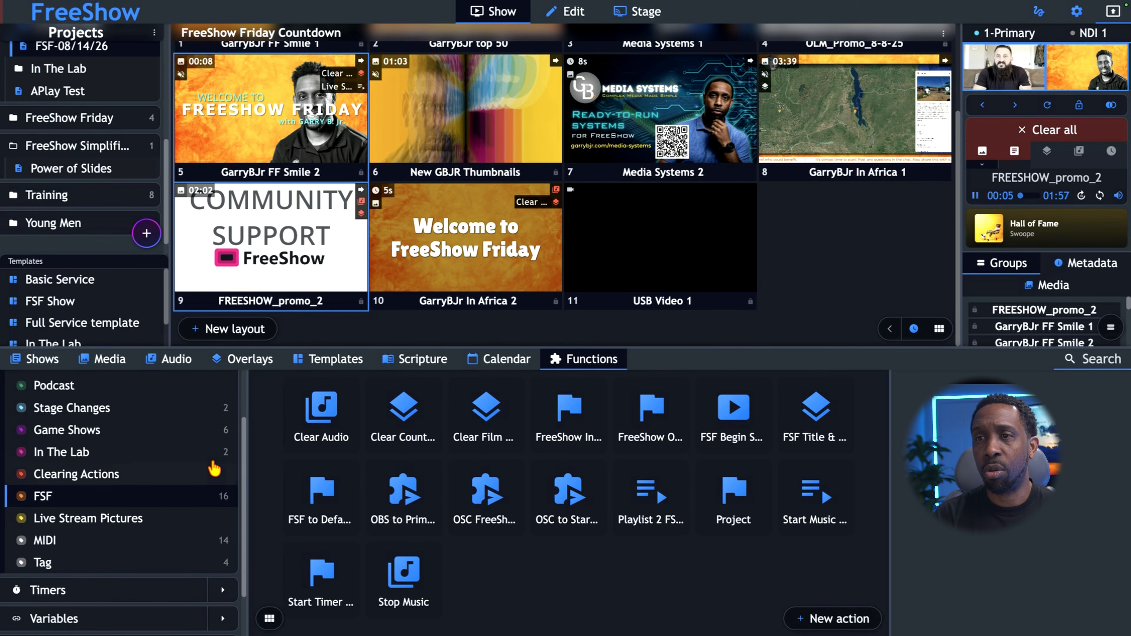
# Display the full list of actions across all categories
pyautogui.scroll(3, 215, 467)
pyautogui.click(124, 392)
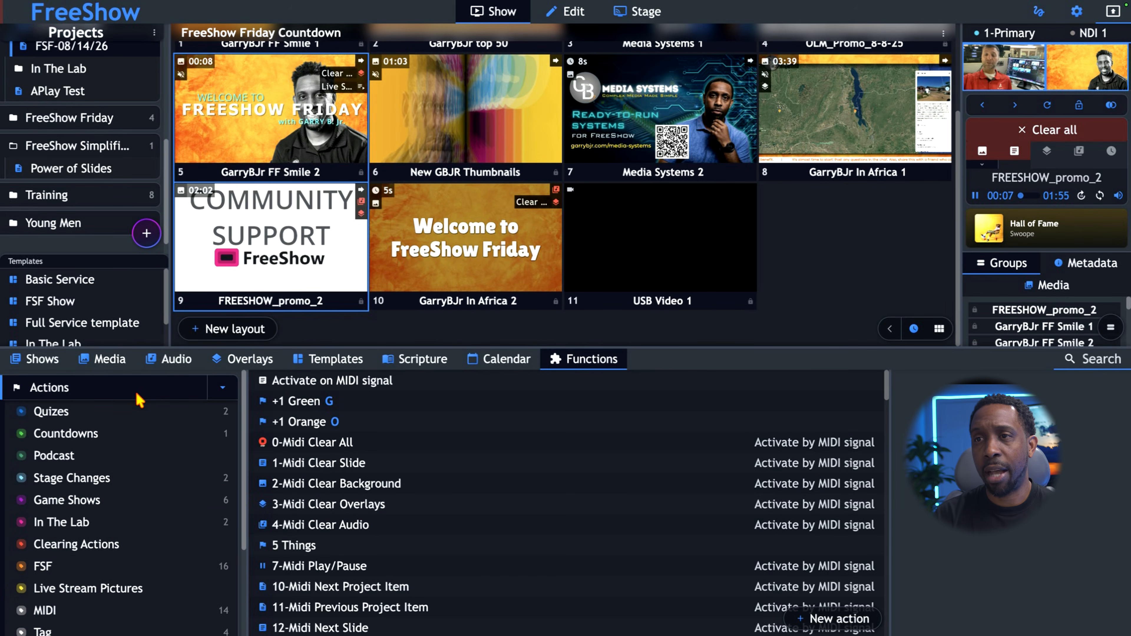
# Look through the full list of actions from beginning to end, including the ones activated by MIDI signal
pyautogui.scroll(-10, 337, 444)
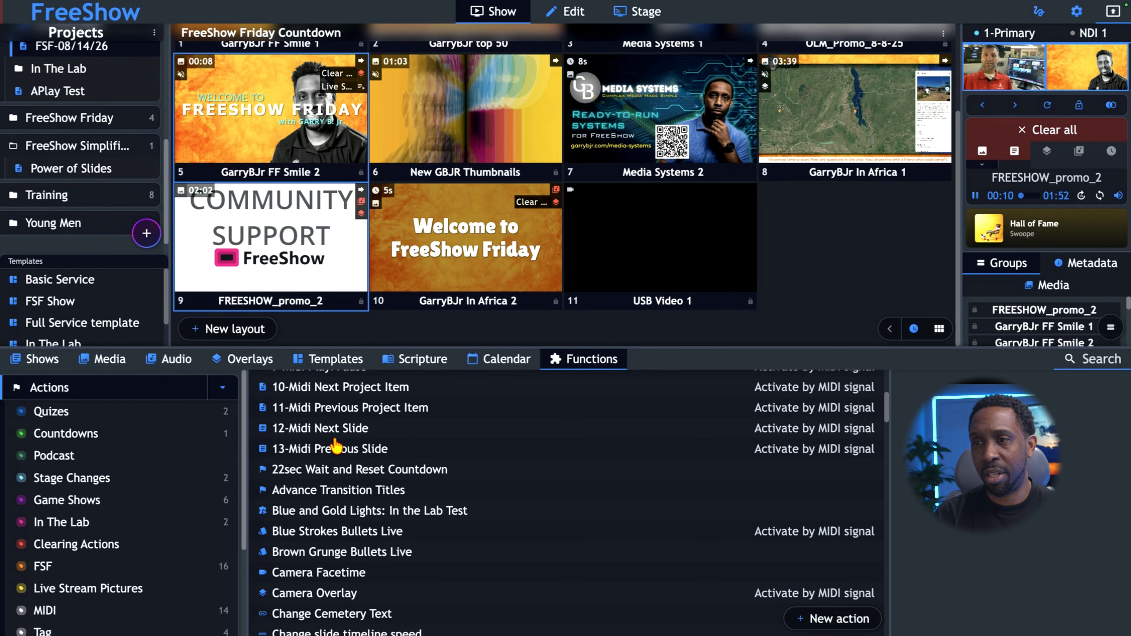
pyautogui.scroll(-11, 336, 444)
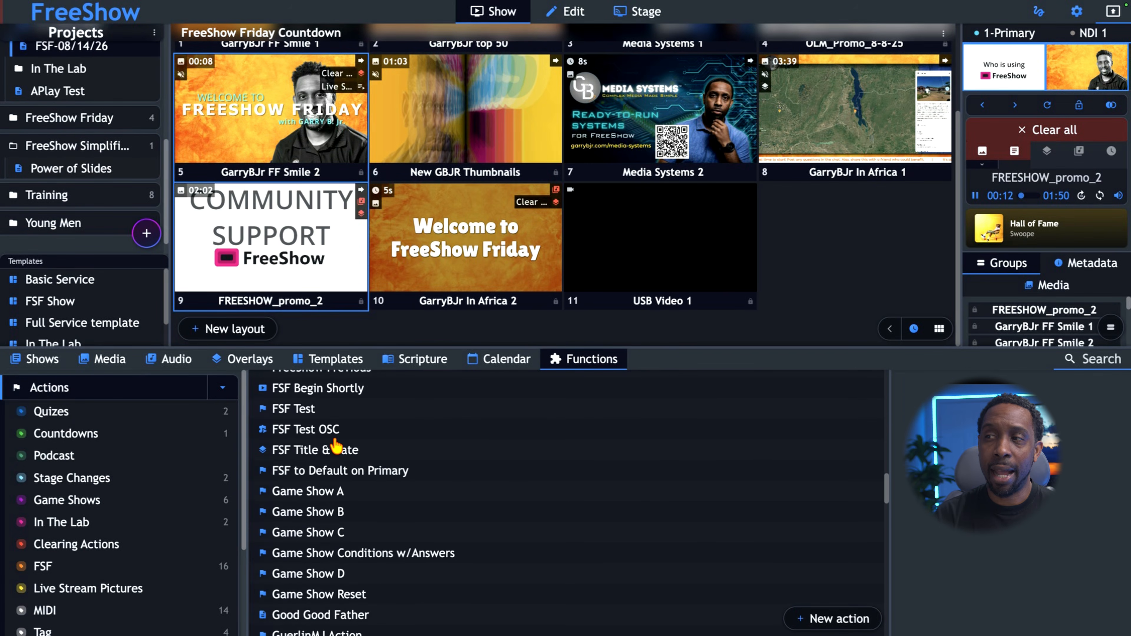
pyautogui.scroll(-8, 336, 444)
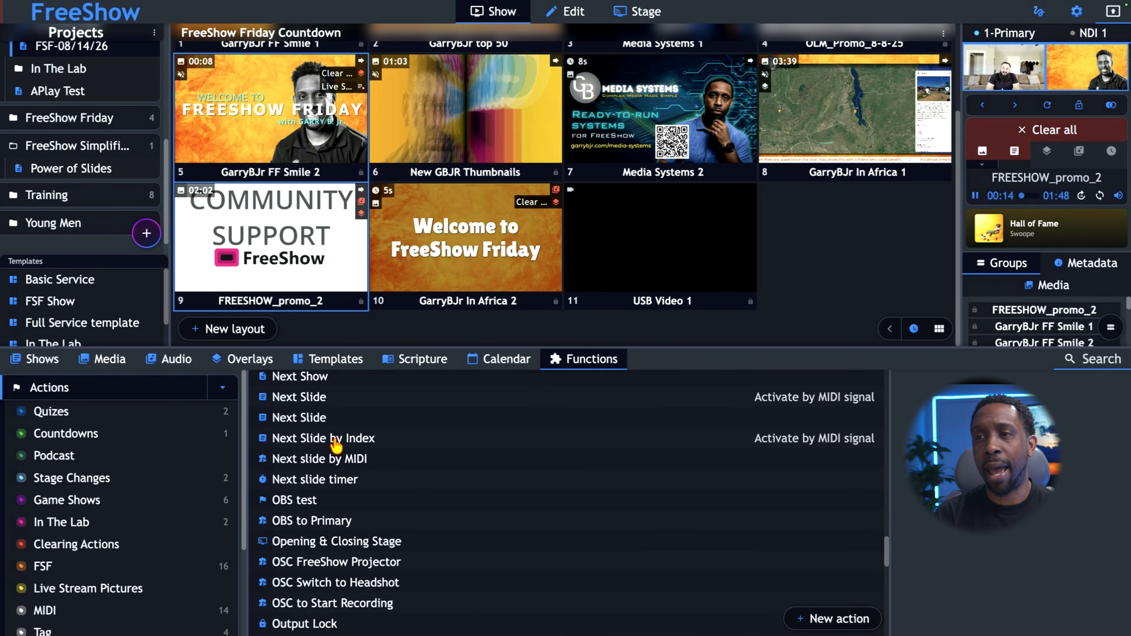
pyautogui.scroll(-7, 336, 444)
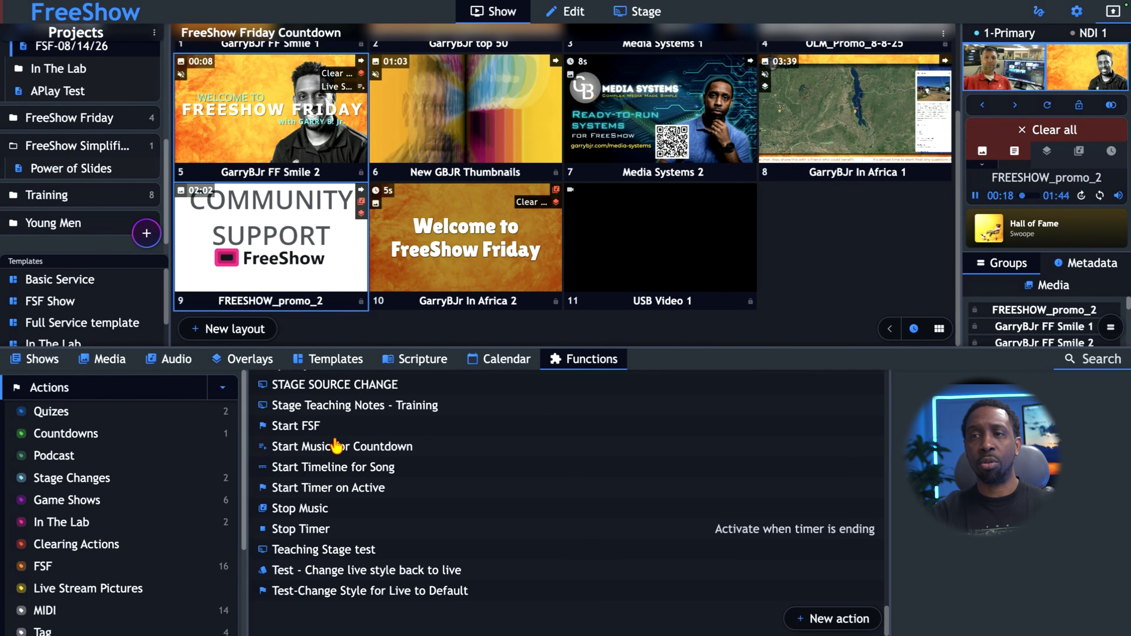
pyautogui.scroll(20, 336, 446)
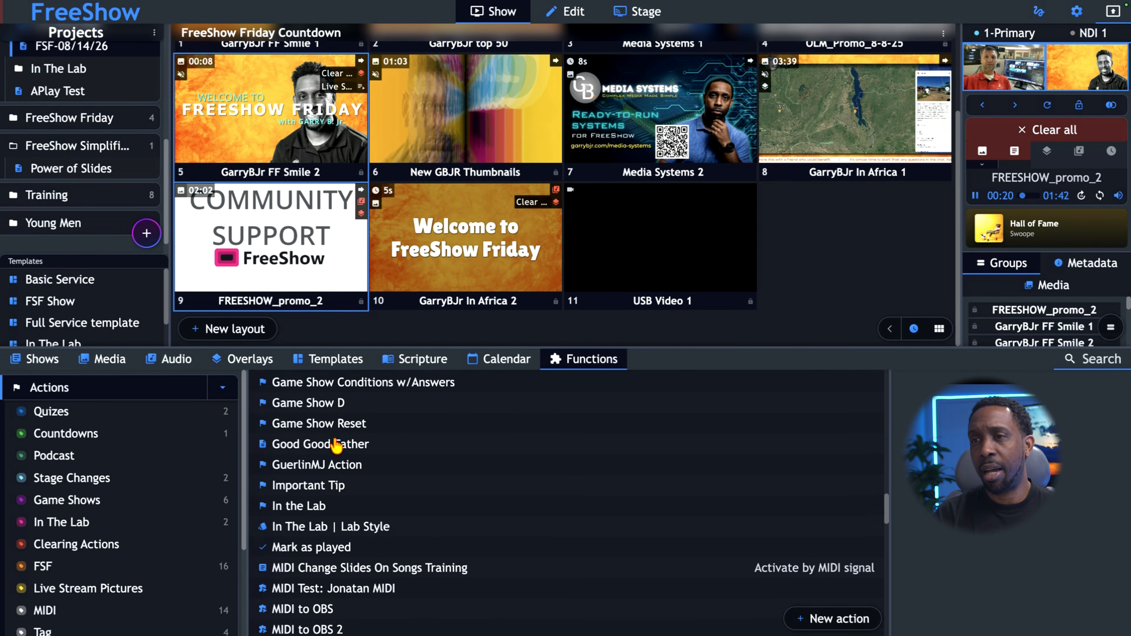
pyautogui.scroll(10, 336, 446)
pyautogui.scroll(-2, 343, 490)
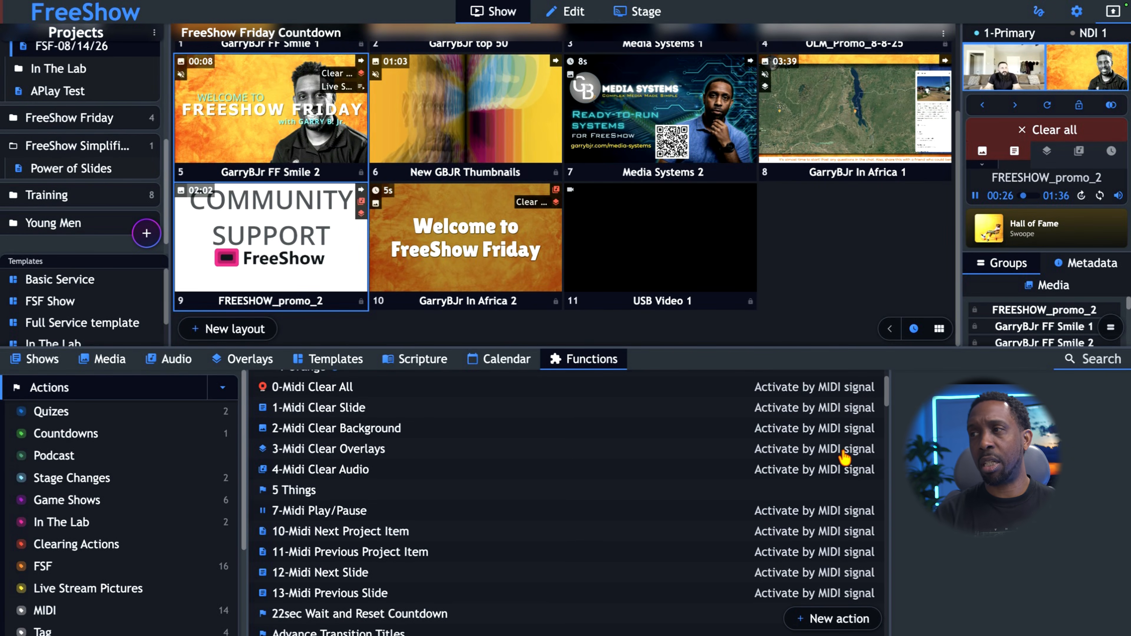
# View the actions in the MIDI category, and return to the list of all actions
pyautogui.click(76, 610)
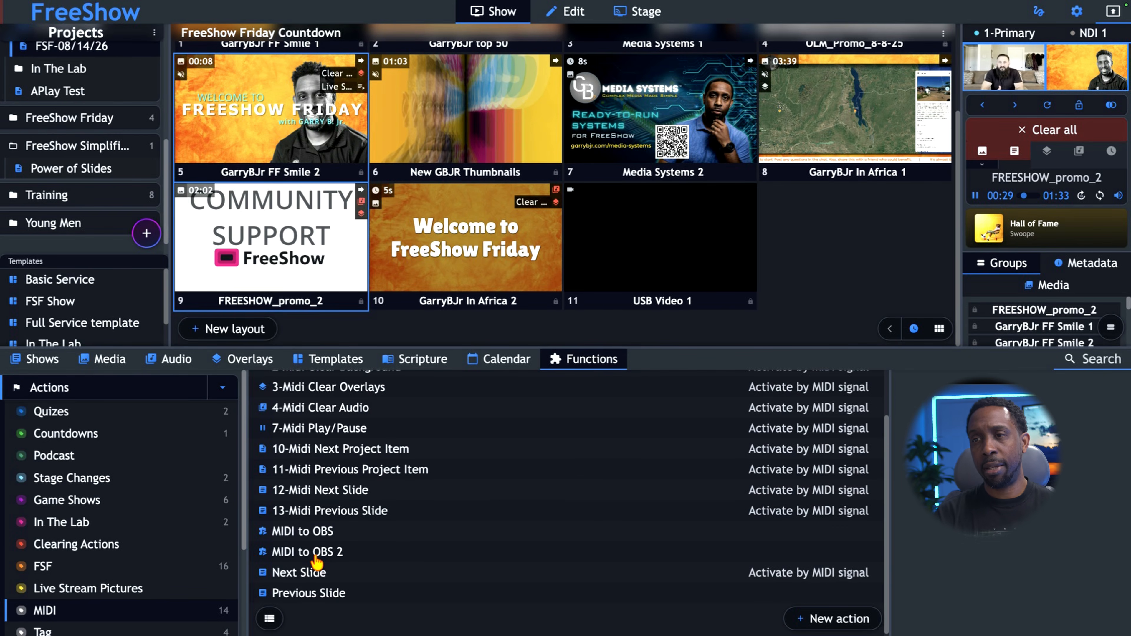
pyautogui.scroll(2, 312, 560)
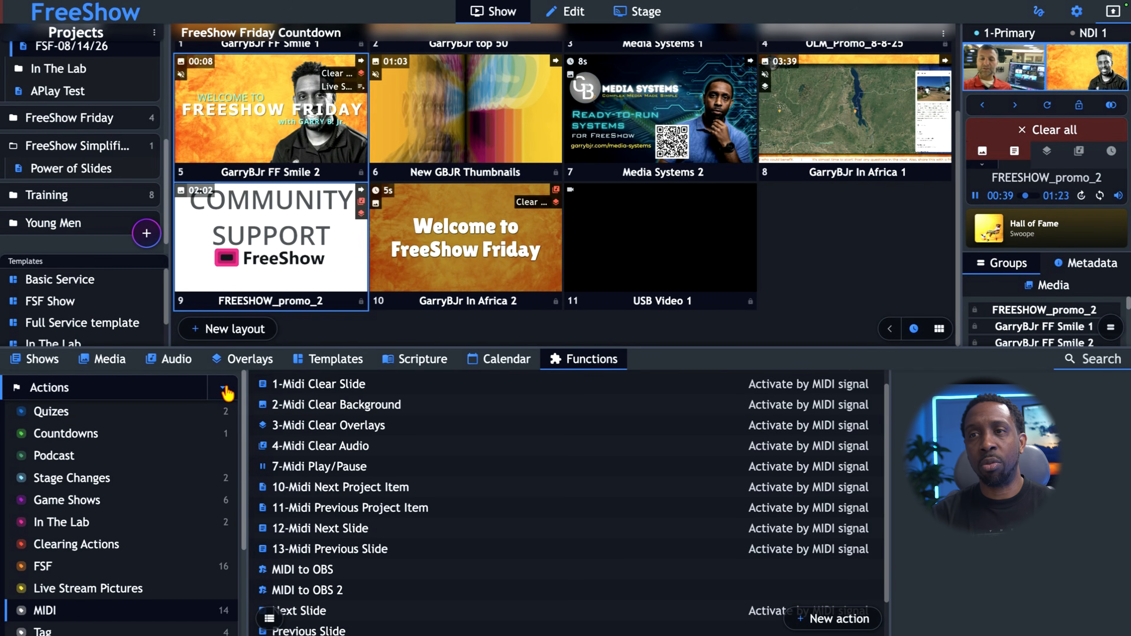
pyautogui.click(202, 387)
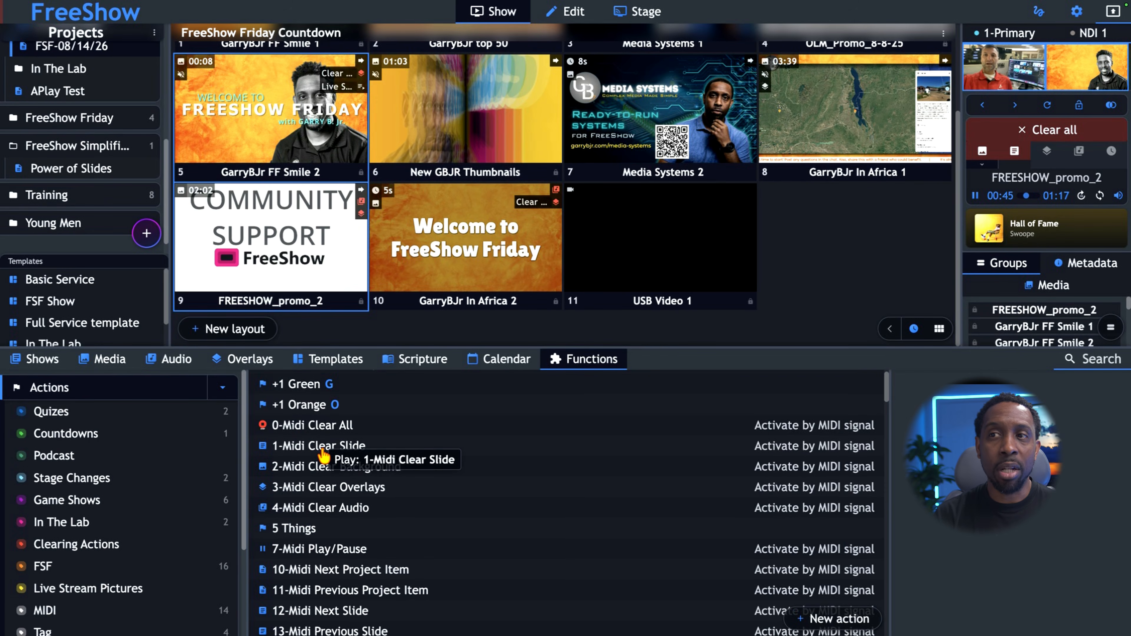
# Review the tags available for the +1 Green action, and view the tag manager before closing it
pyautogui.rightClick(303, 387)
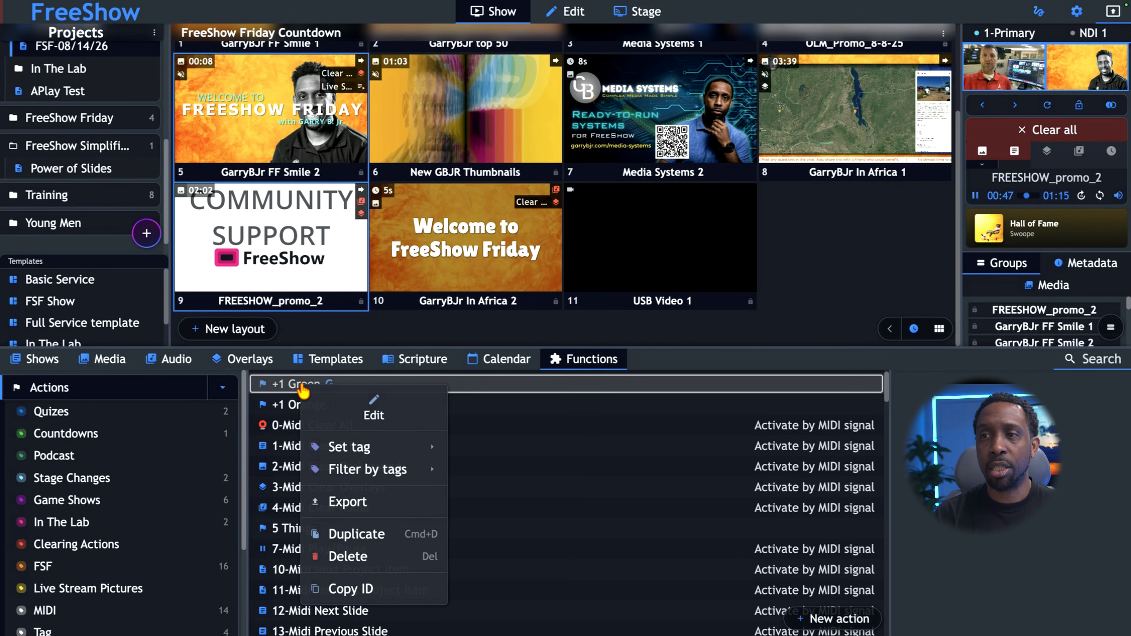
pyautogui.moveTo(360, 456)
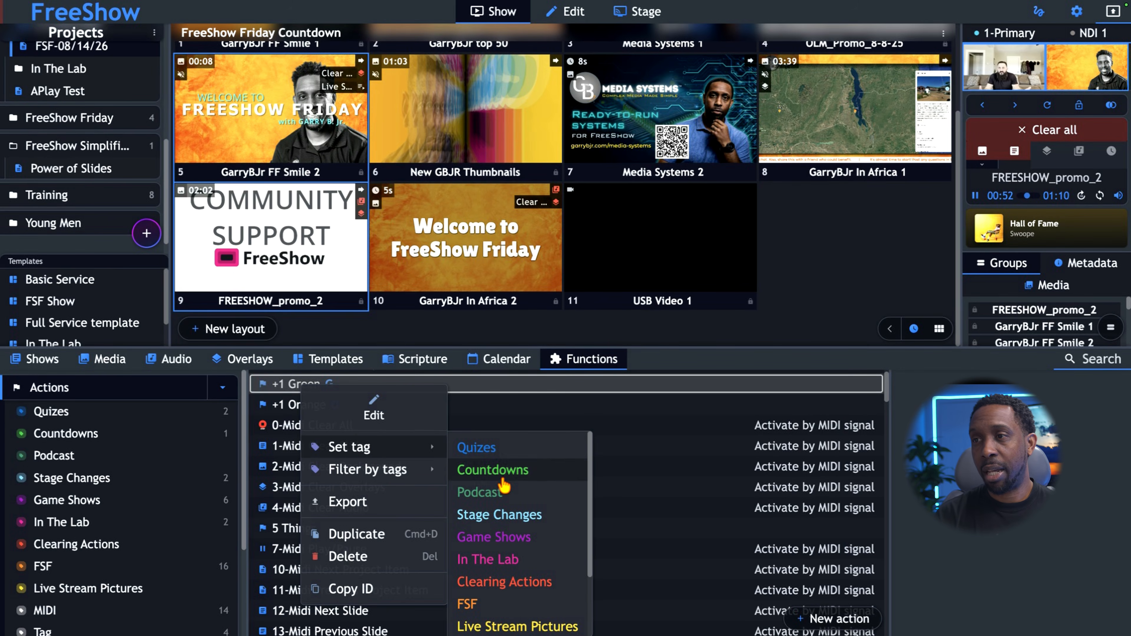
pyautogui.scroll(-2, 503, 483)
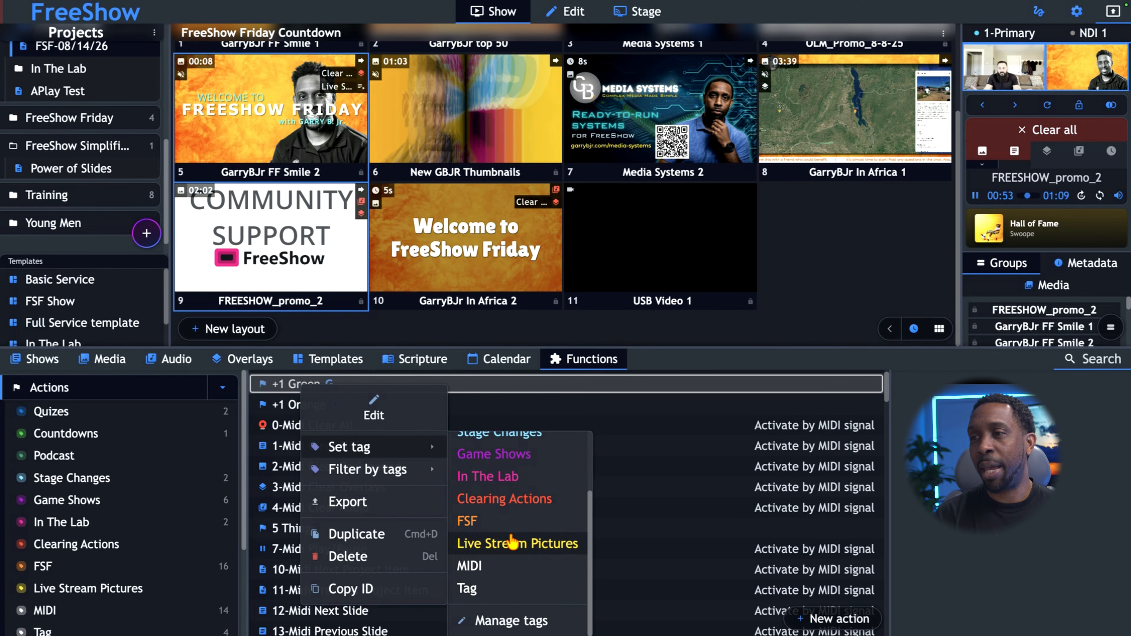
pyautogui.click(509, 623)
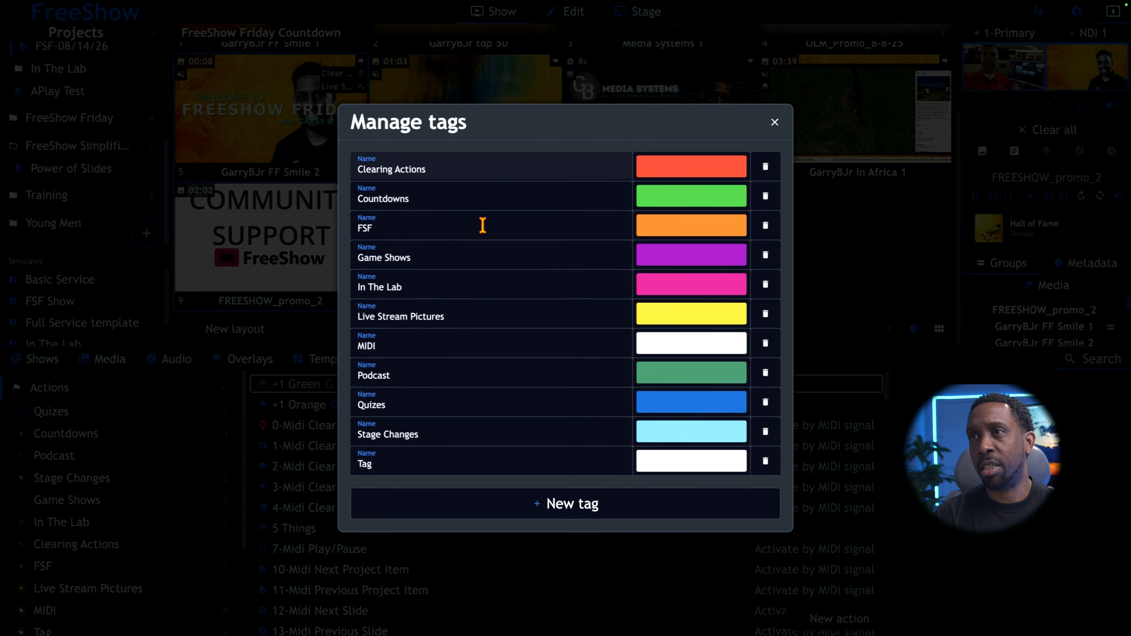
pyautogui.click(776, 123)
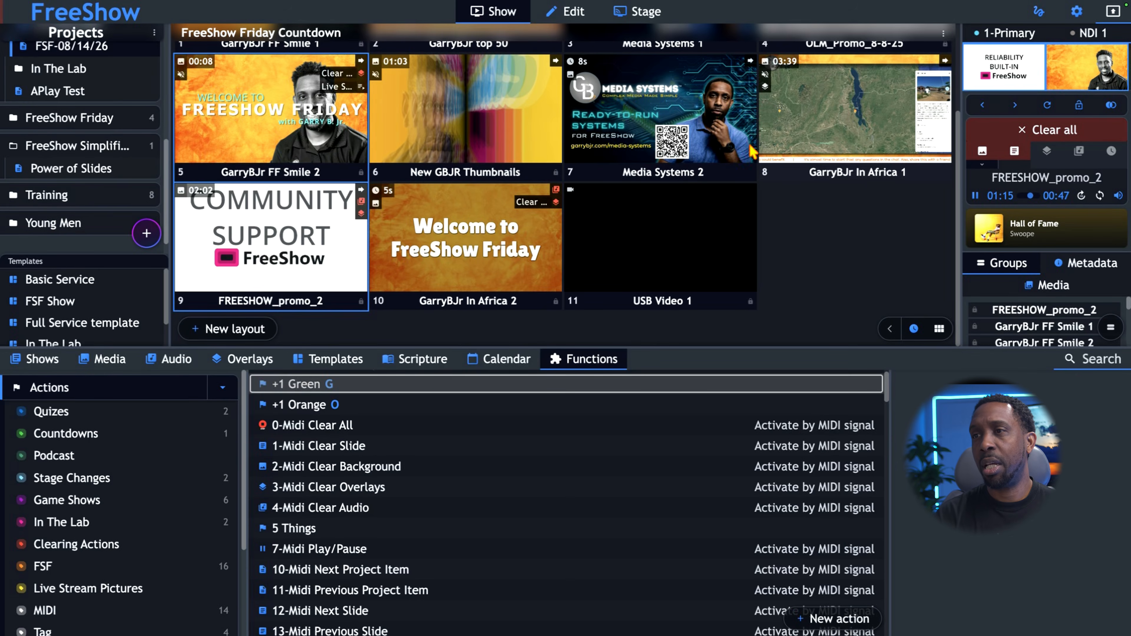
# Examine the tags offered for assigning to the 5 Things action and for filtering the action list
pyautogui.rightClick(288, 532)
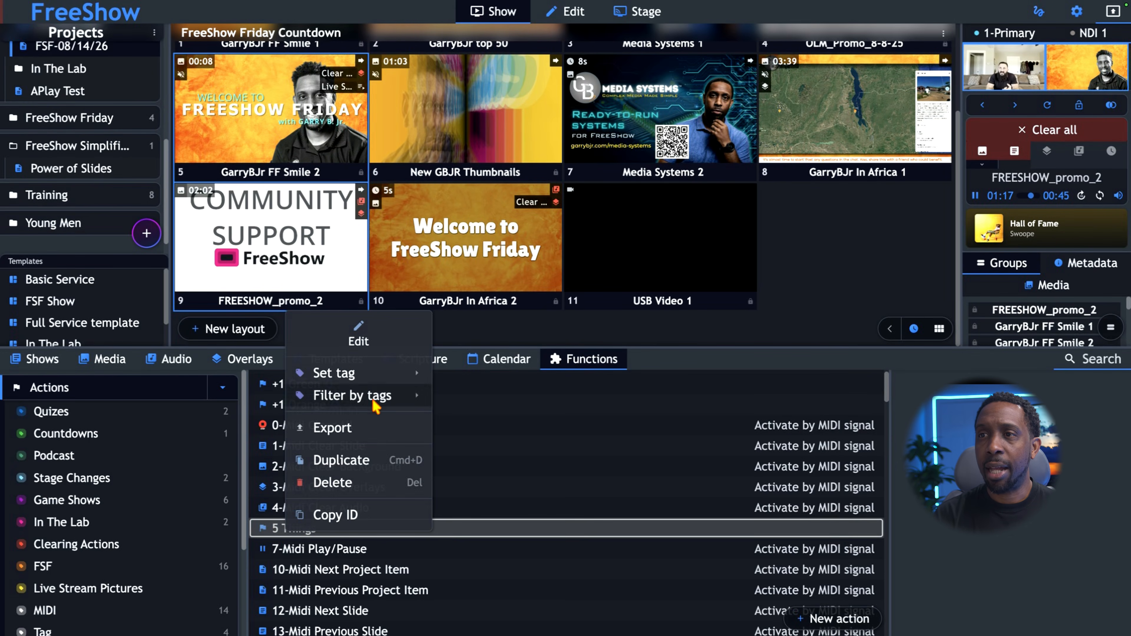
pyautogui.moveTo(374, 375)
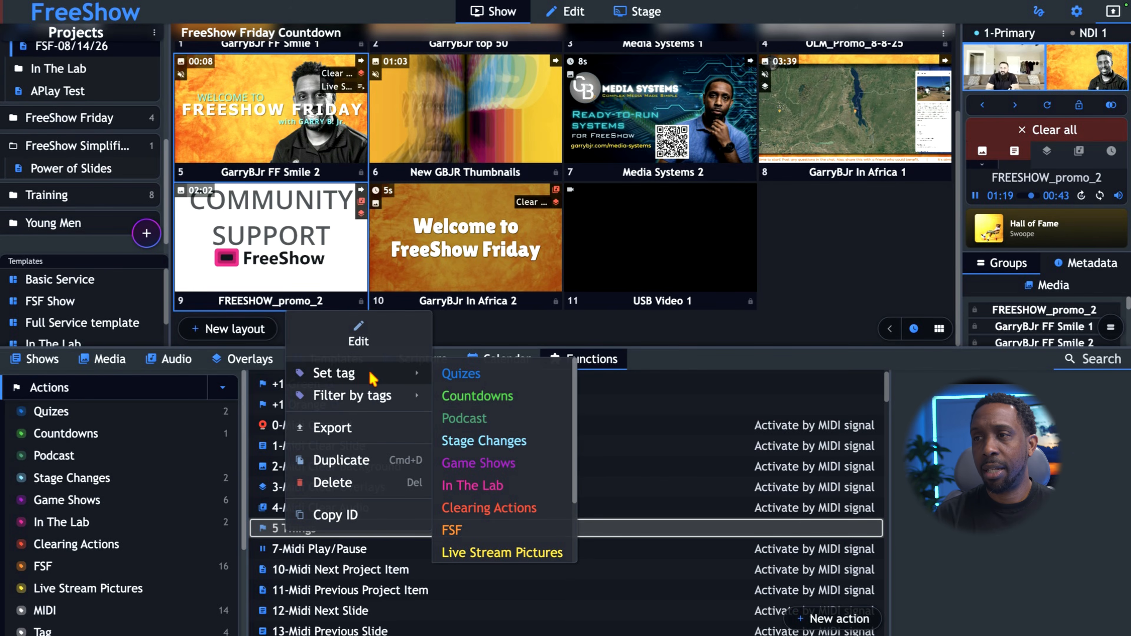
pyautogui.scroll(-2, 465, 502)
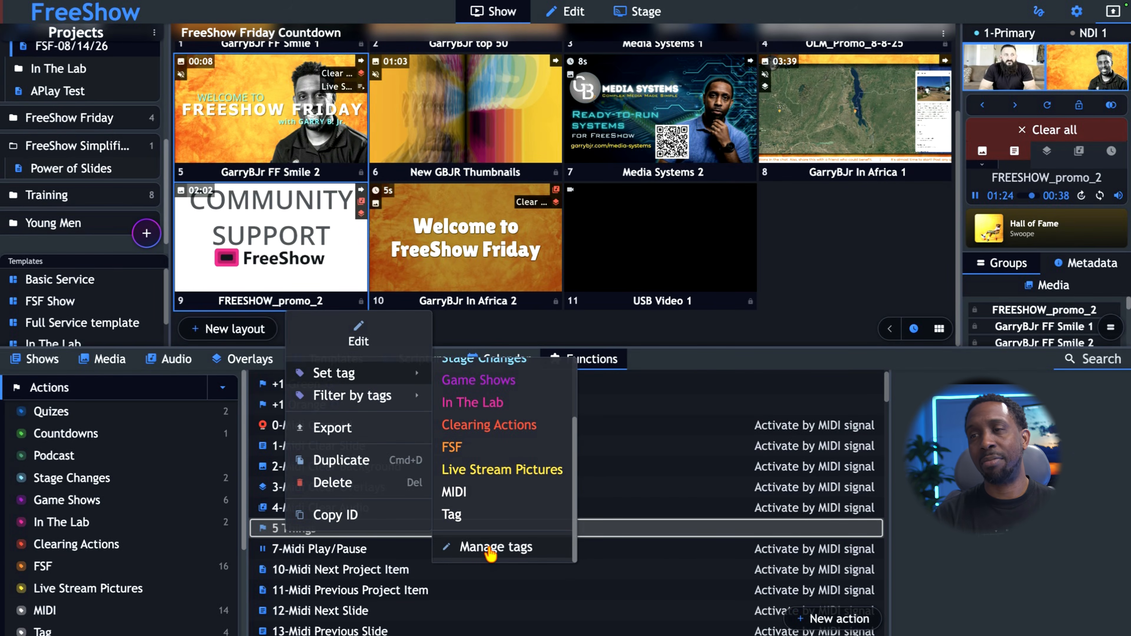
pyautogui.moveTo(390, 401)
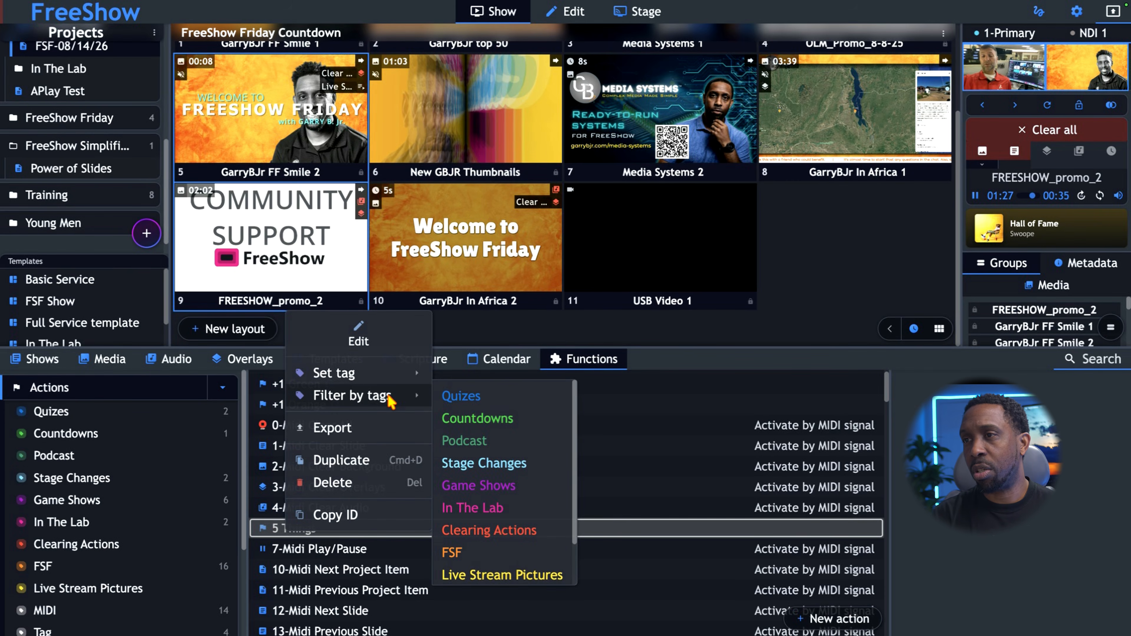
pyautogui.scroll(-2, 474, 443)
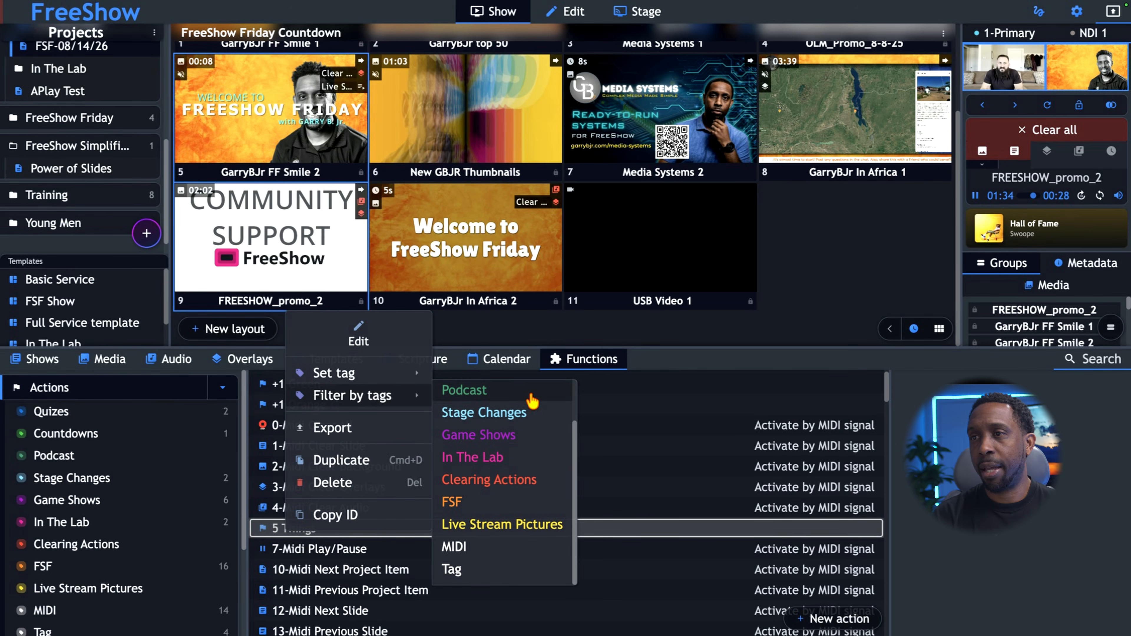
pyautogui.click(186, 384)
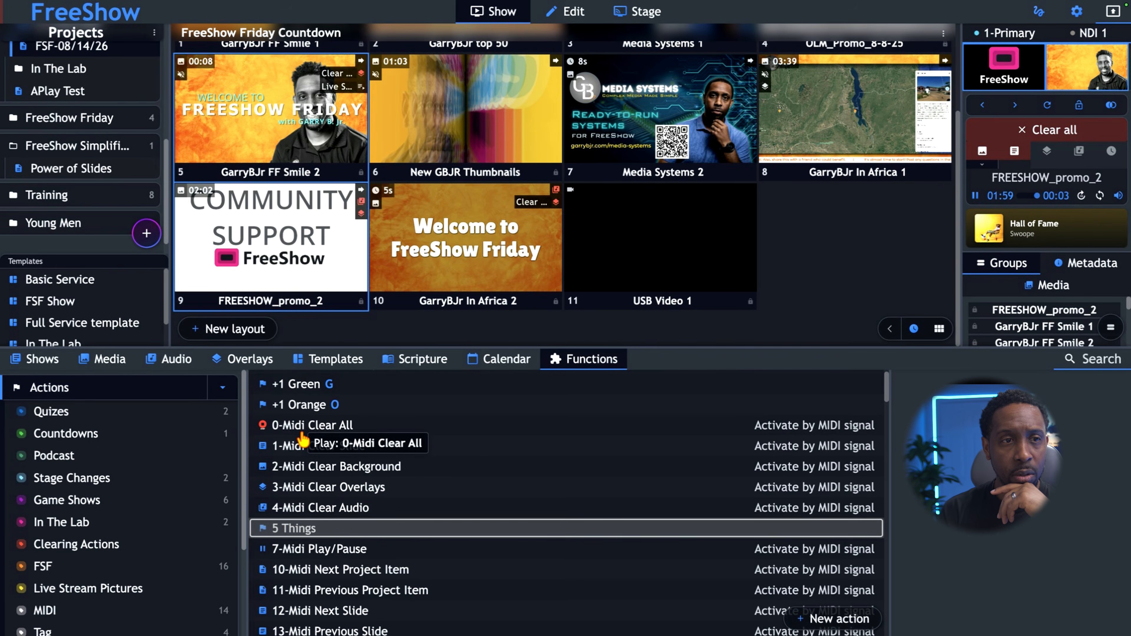
# Create a new action and enter its name as FSF, the person's first name, and Test
pyautogui.scroll(1, 324, 480)
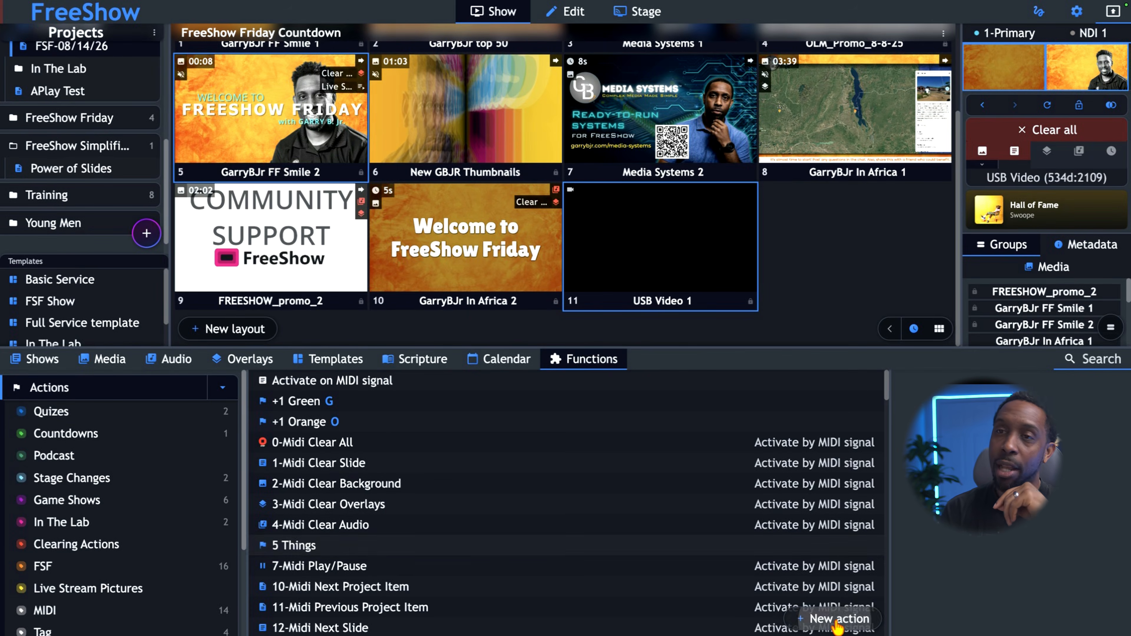
pyautogui.click(836, 621)
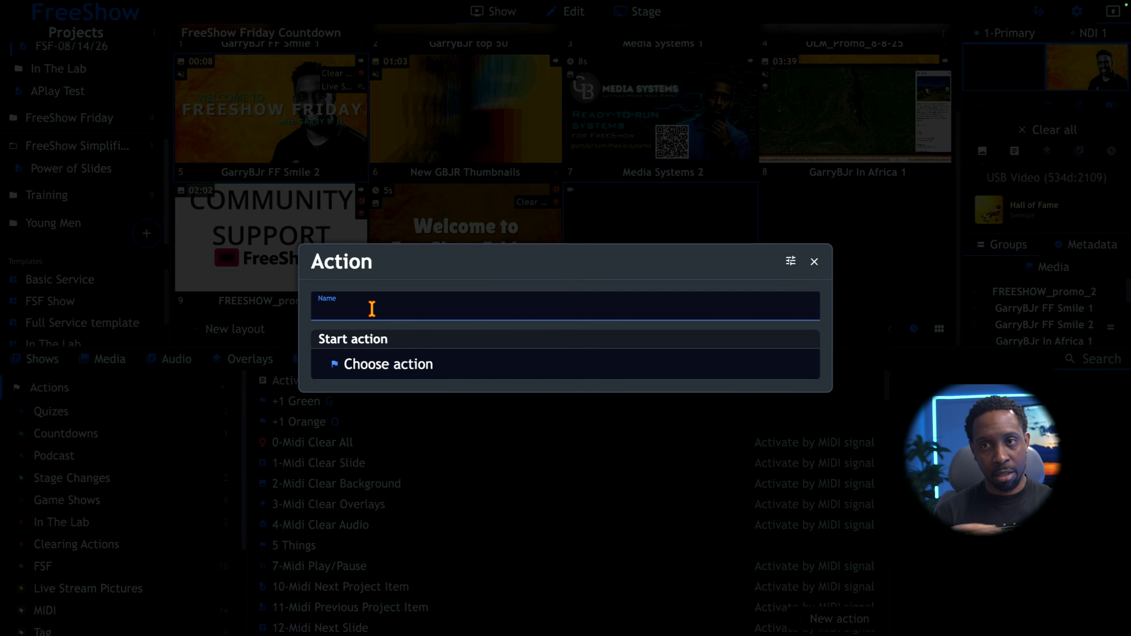
pyautogui.write('FSF TE')
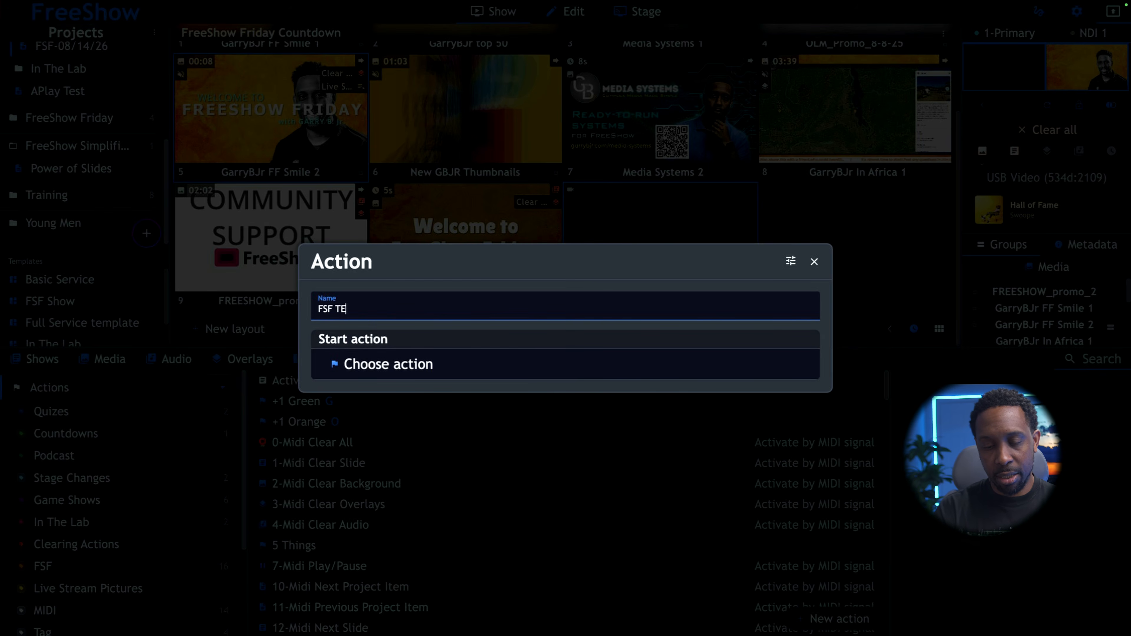
pyautogui.press('BackSpace')
pyautogui.write('erry Test')
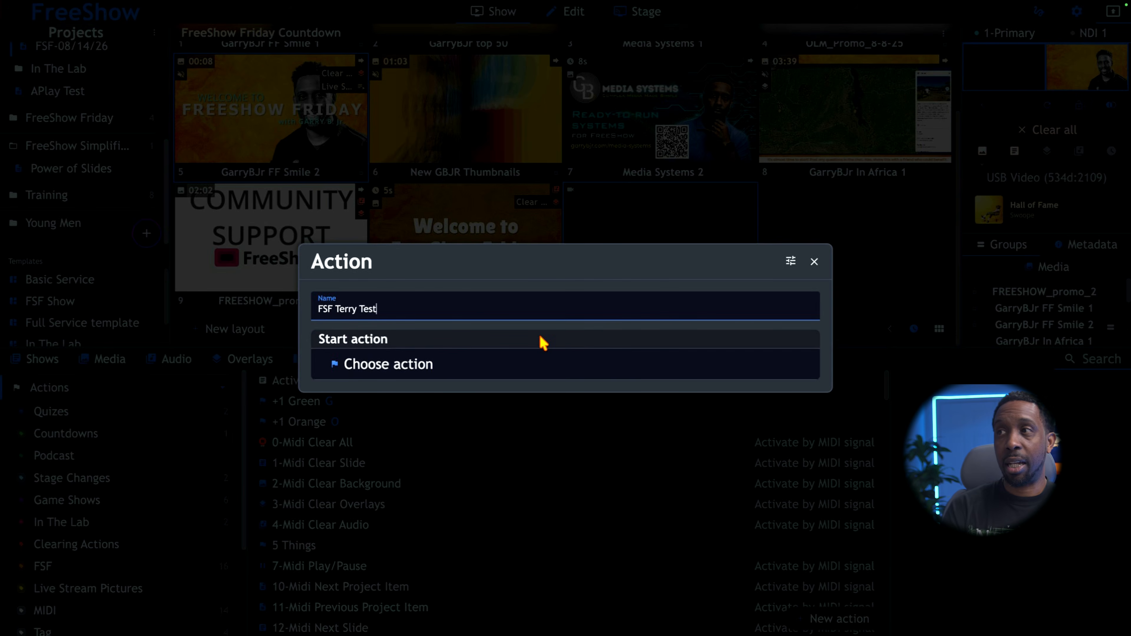
# Examine the basic start action types available for the new action, from Start show through Wait
pyautogui.click(413, 370)
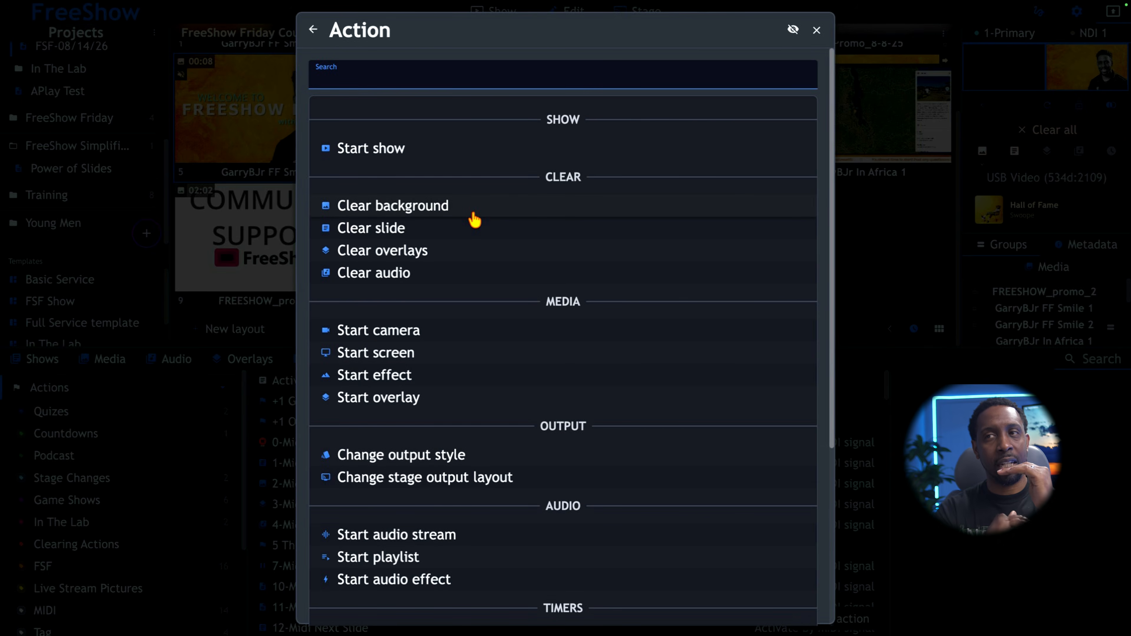
pyautogui.scroll(-6, 475, 220)
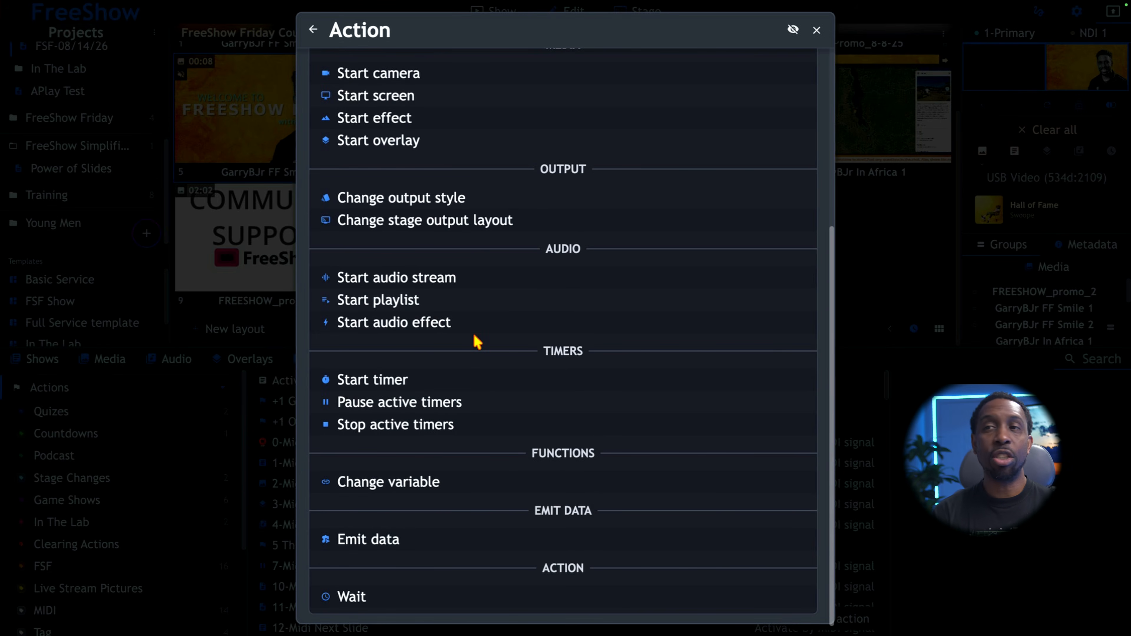
pyautogui.scroll(6, 477, 342)
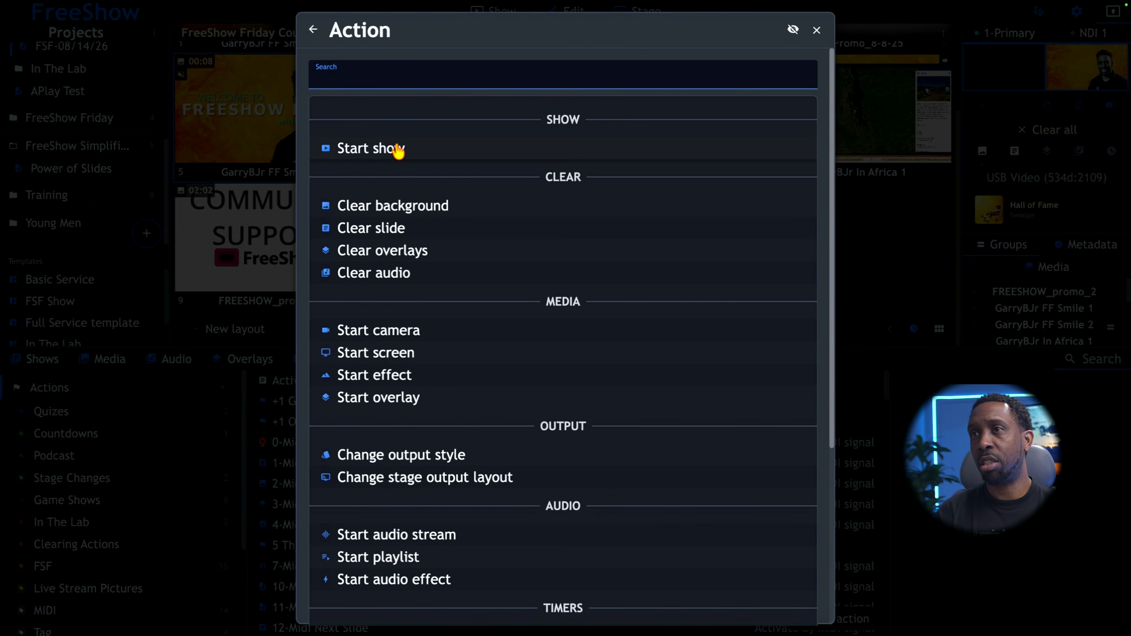
pyautogui.scroll(-1, 408, 278)
pyautogui.scroll(-2, 408, 280)
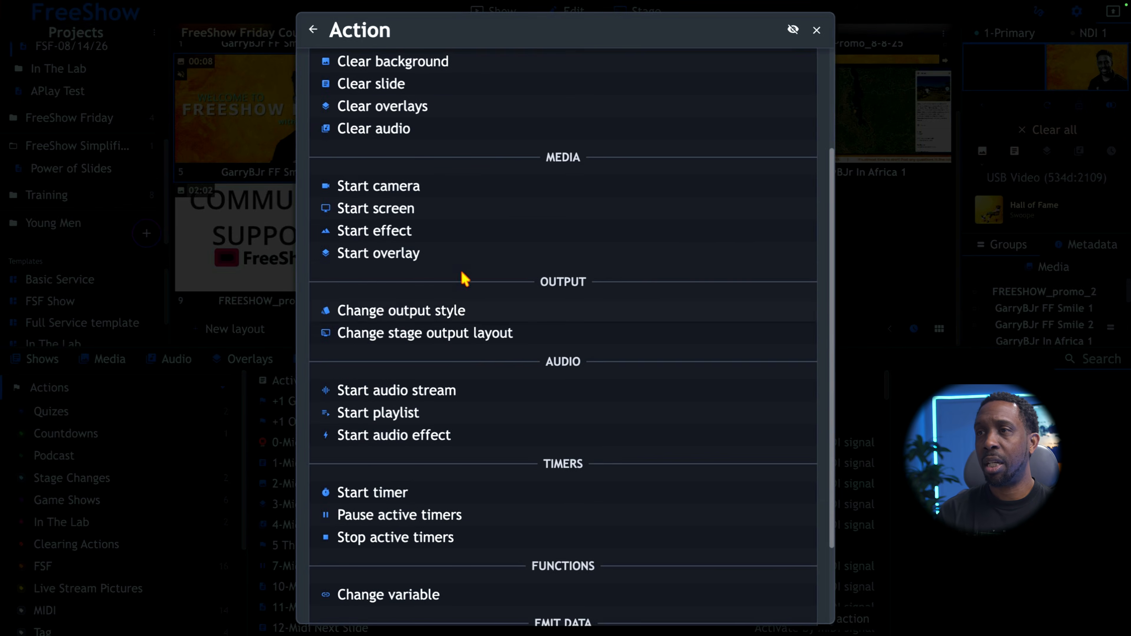
pyautogui.scroll(-2, 442, 344)
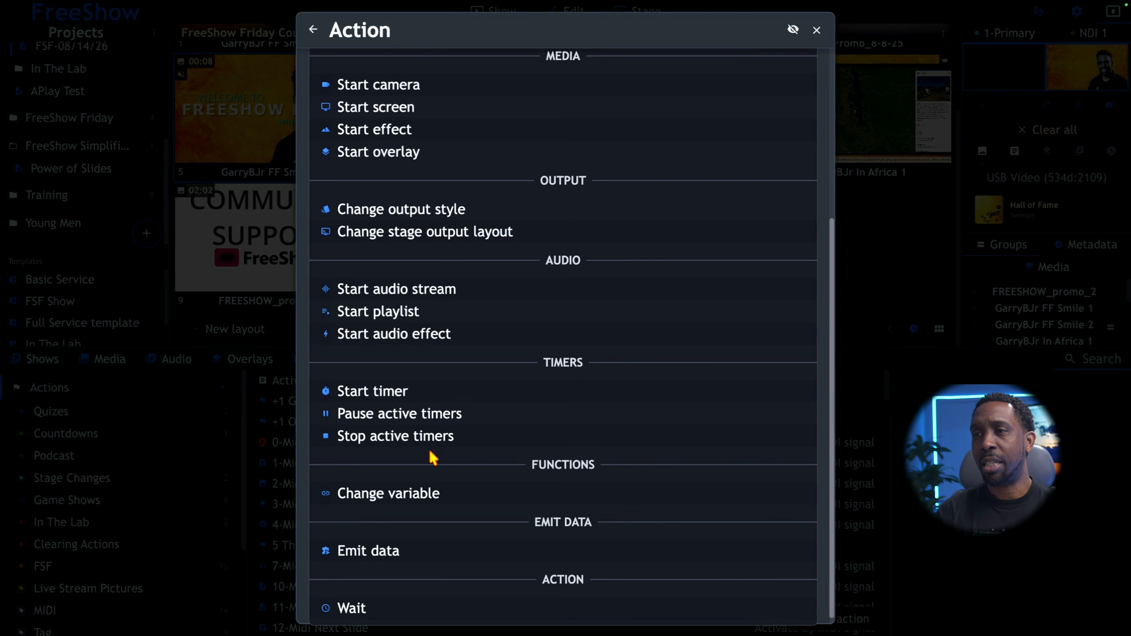
pyautogui.scroll(-1, 442, 452)
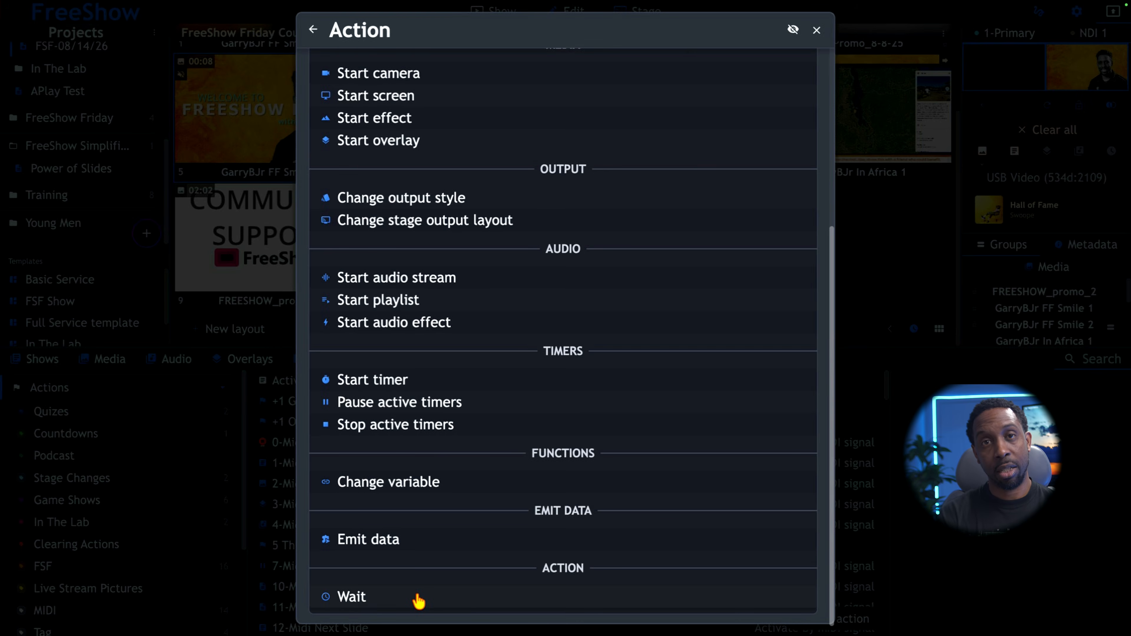
pyautogui.scroll(5, 419, 602)
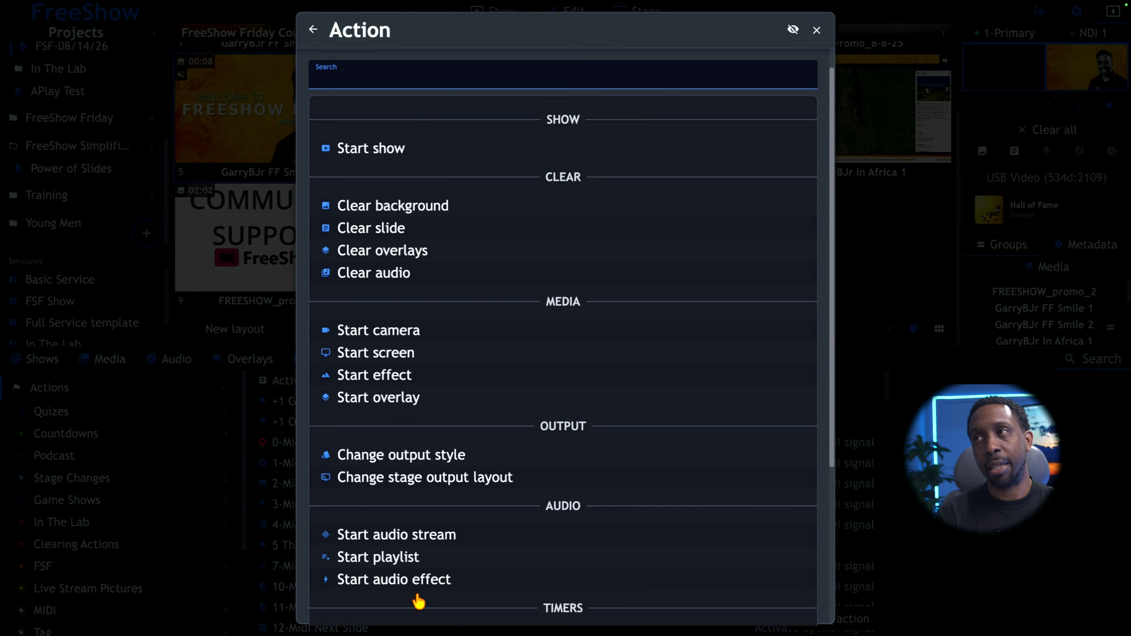
# Reveal the full list of action types, add Mark as played as the first start action, and keep its value at Toggle
pyautogui.click(793, 30)
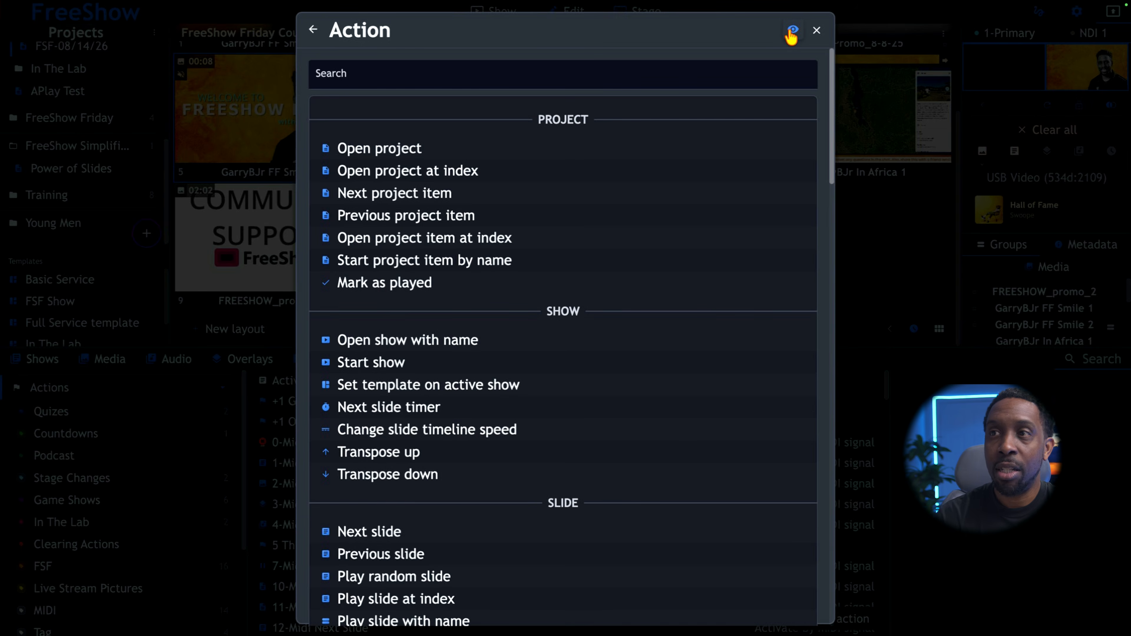
pyautogui.click(792, 31)
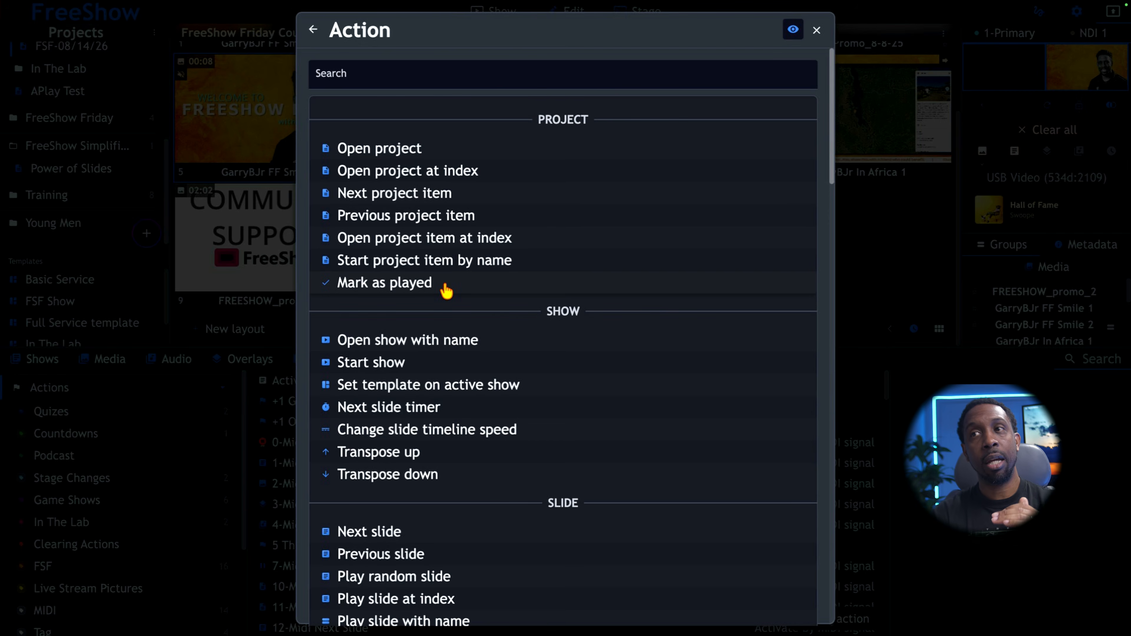
pyautogui.click(413, 285)
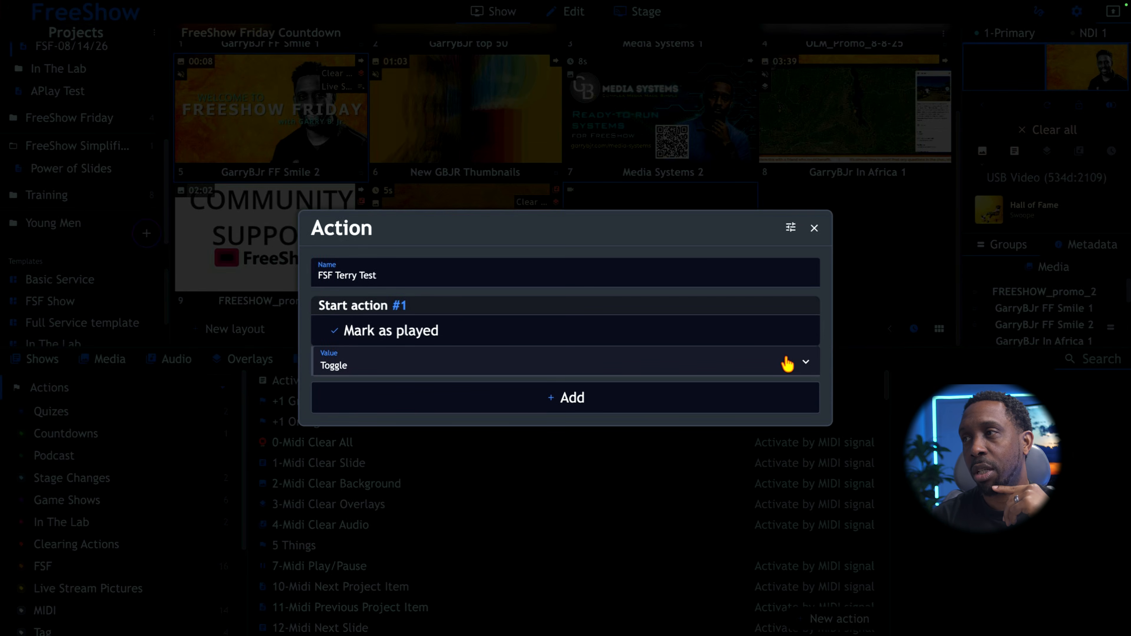
pyautogui.click(792, 365)
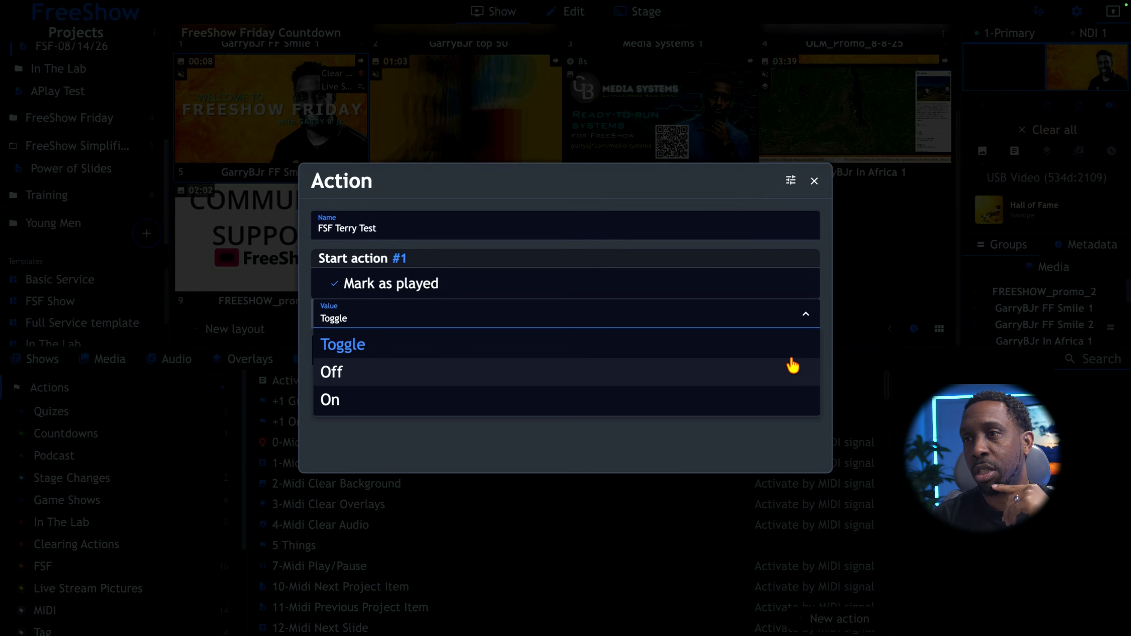
pyautogui.click(538, 316)
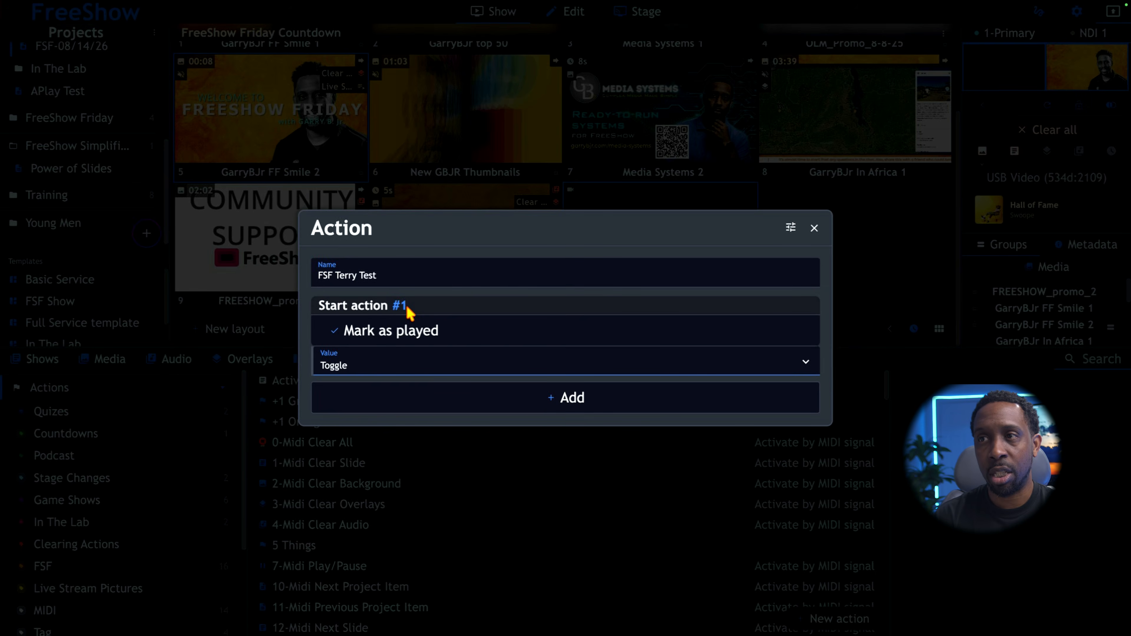
# Try Play specific group as the second start action, examining its group values before removing it
pyautogui.click(572, 398)
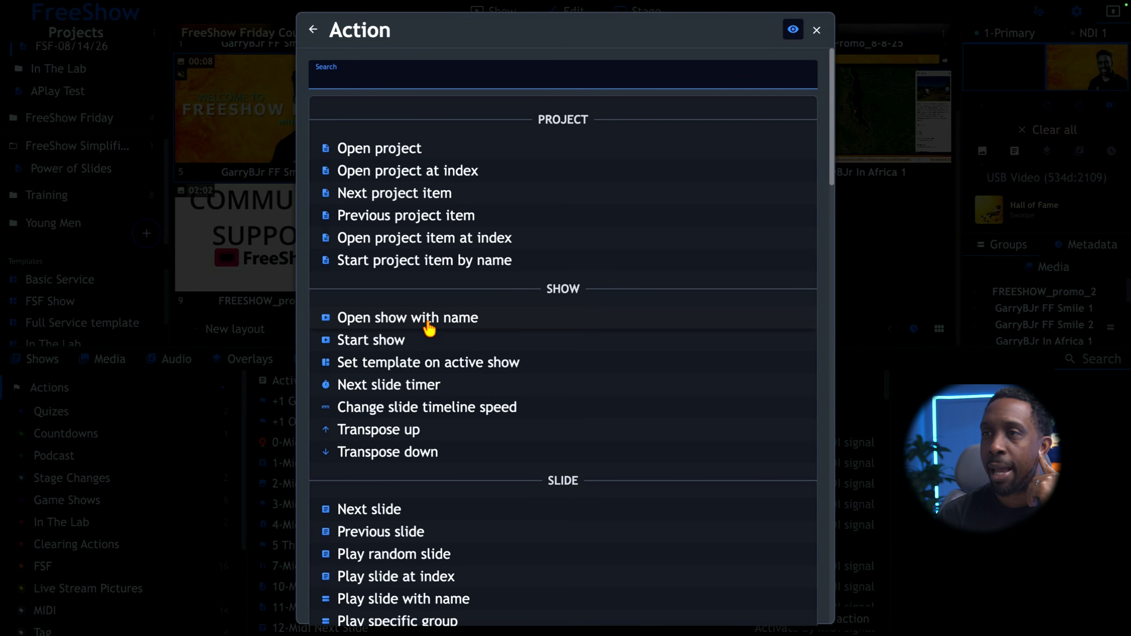
pyautogui.scroll(-1, 429, 329)
pyautogui.scroll(-3, 429, 329)
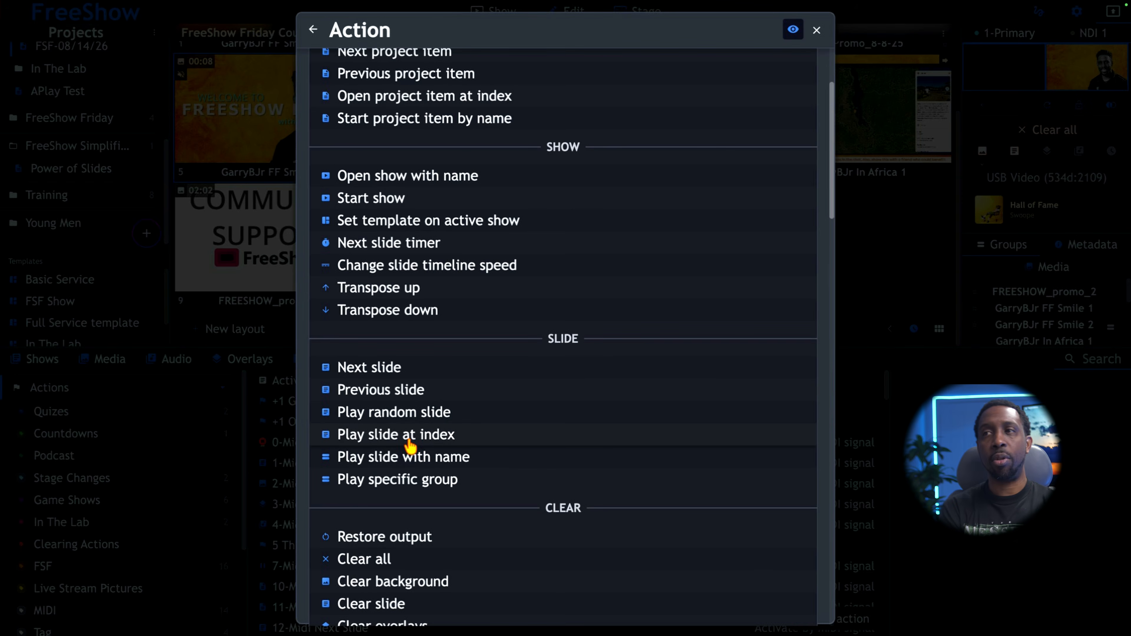
pyautogui.click(467, 490)
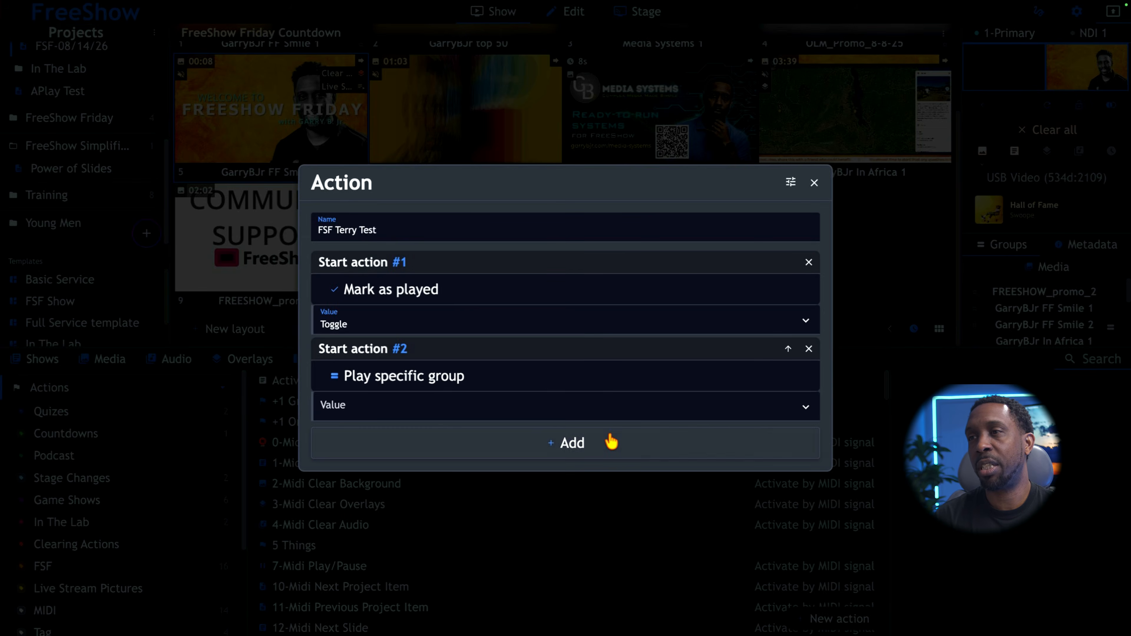
pyautogui.click(785, 403)
pyautogui.scroll(-2, 513, 439)
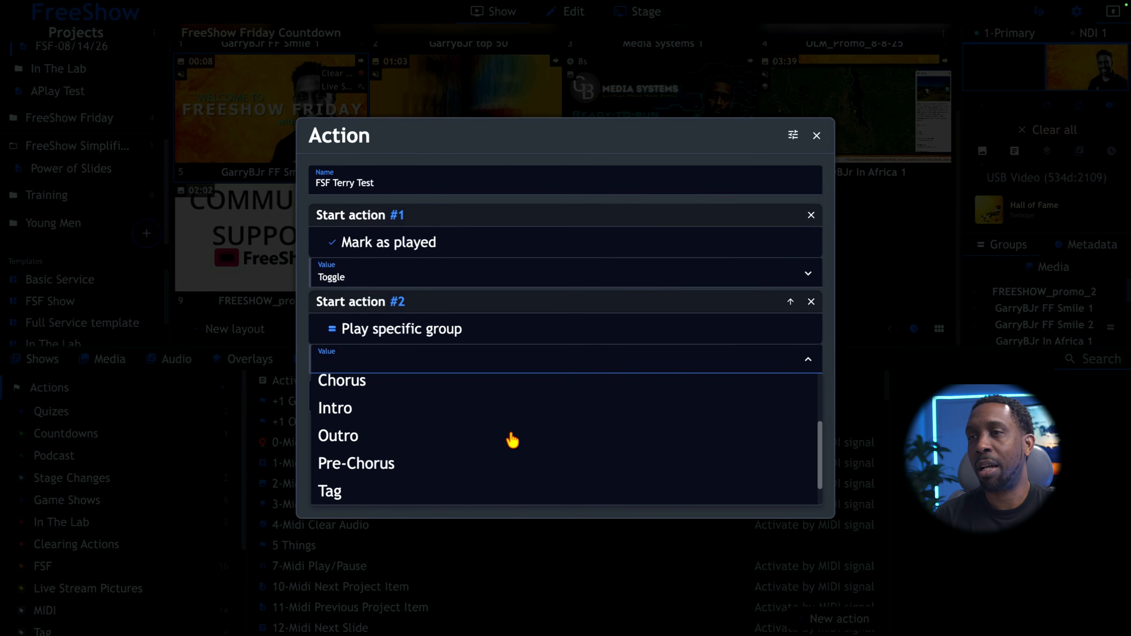
pyautogui.scroll(-1, 513, 440)
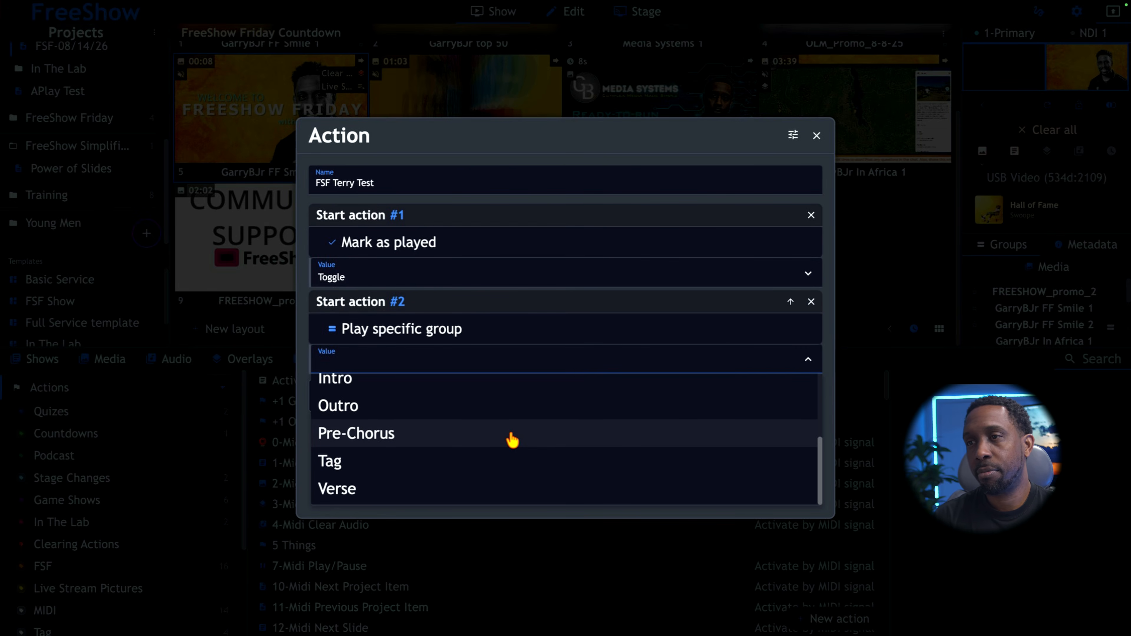
pyautogui.scroll(4, 513, 440)
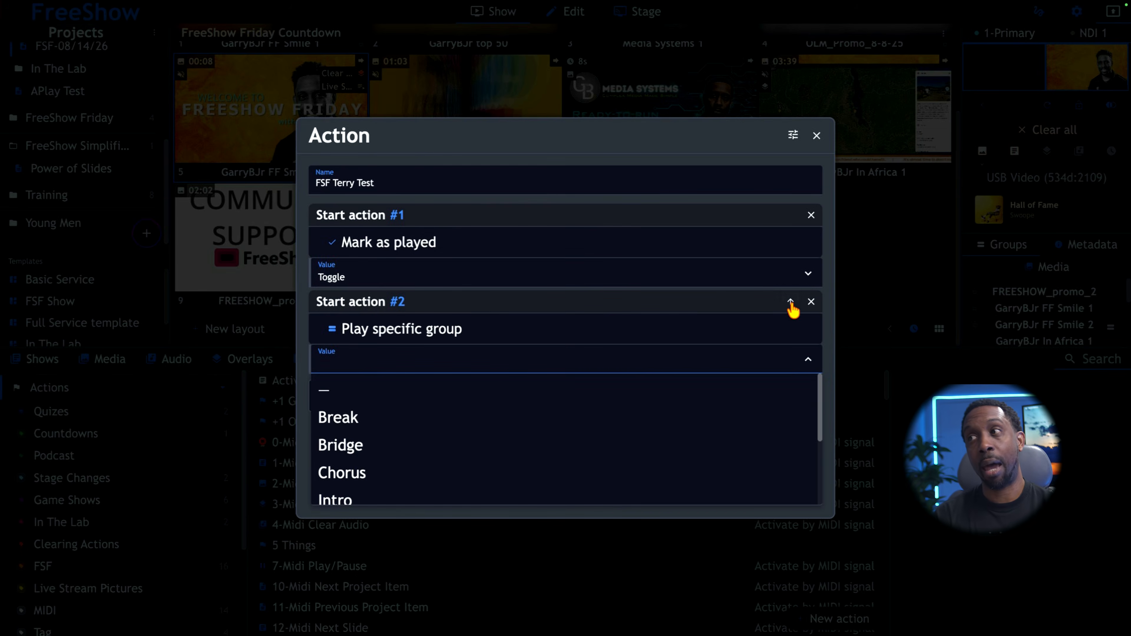
pyautogui.click(811, 302)
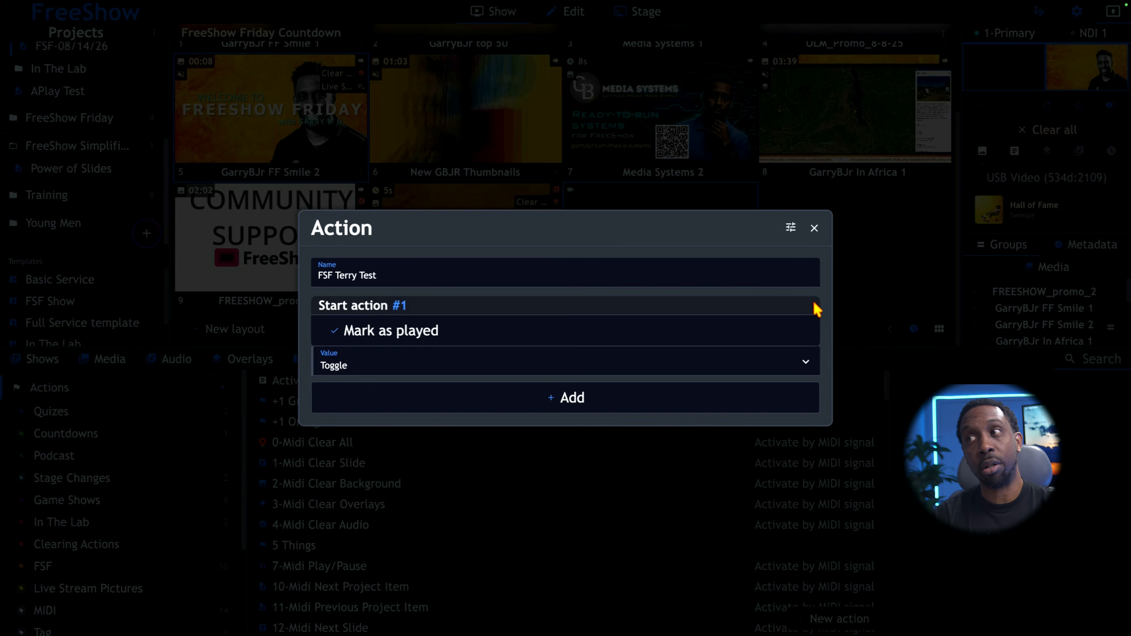
# Examine the full list of start action types from the Show and Slide categories through Clear, Media, Output and Audio
pyautogui.click(553, 401)
pyautogui.scroll(-5, 563, 404)
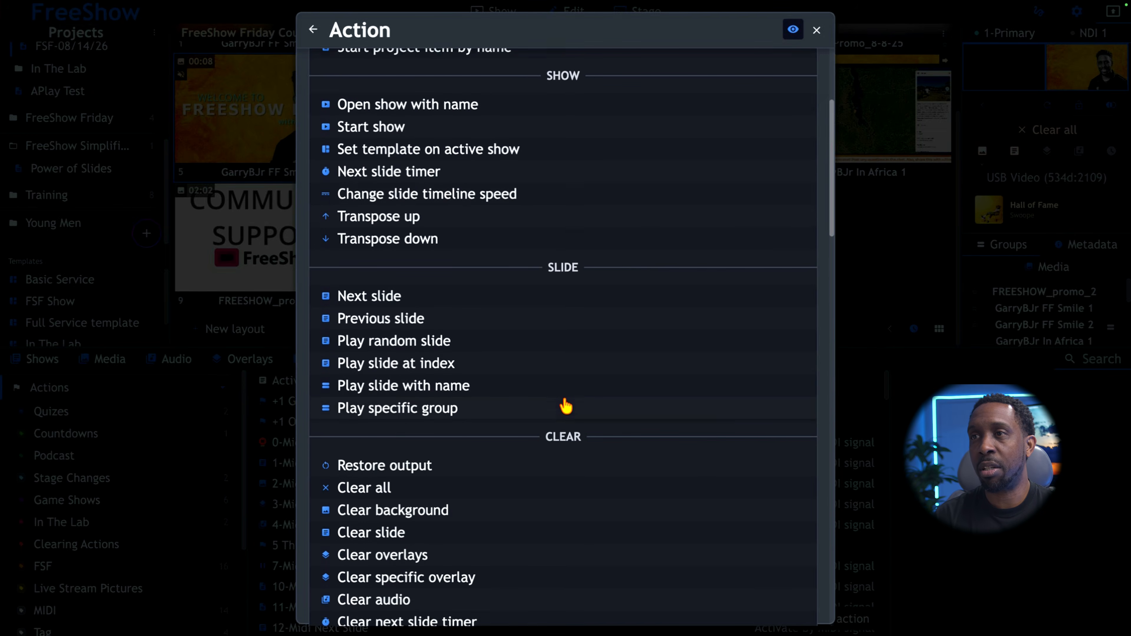
pyautogui.scroll(-4, 566, 405)
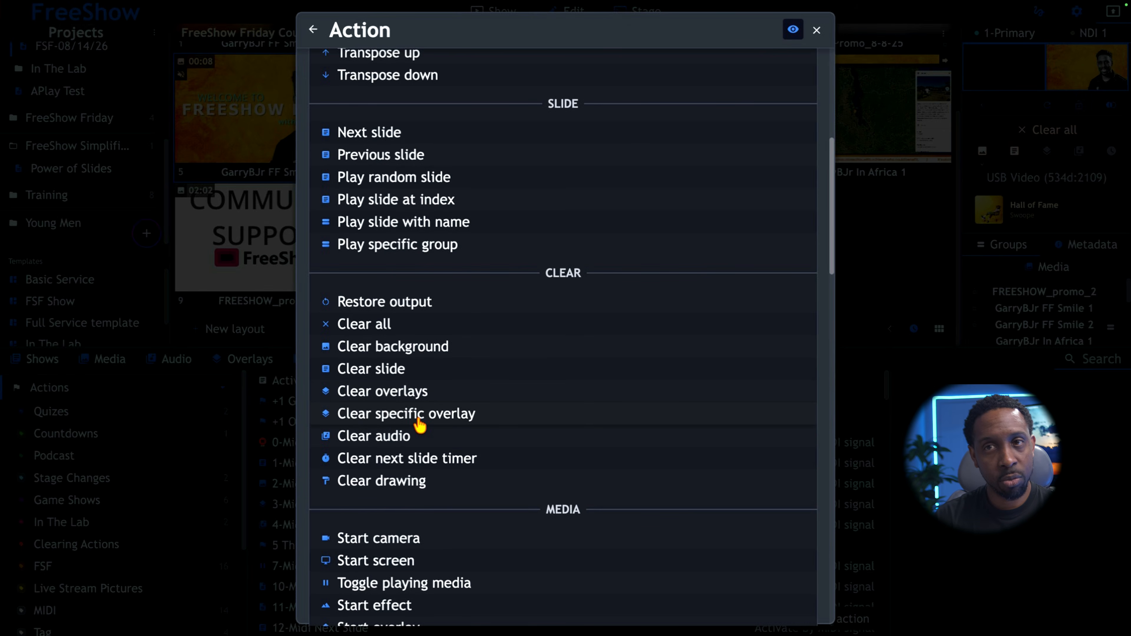
pyautogui.scroll(-1, 419, 424)
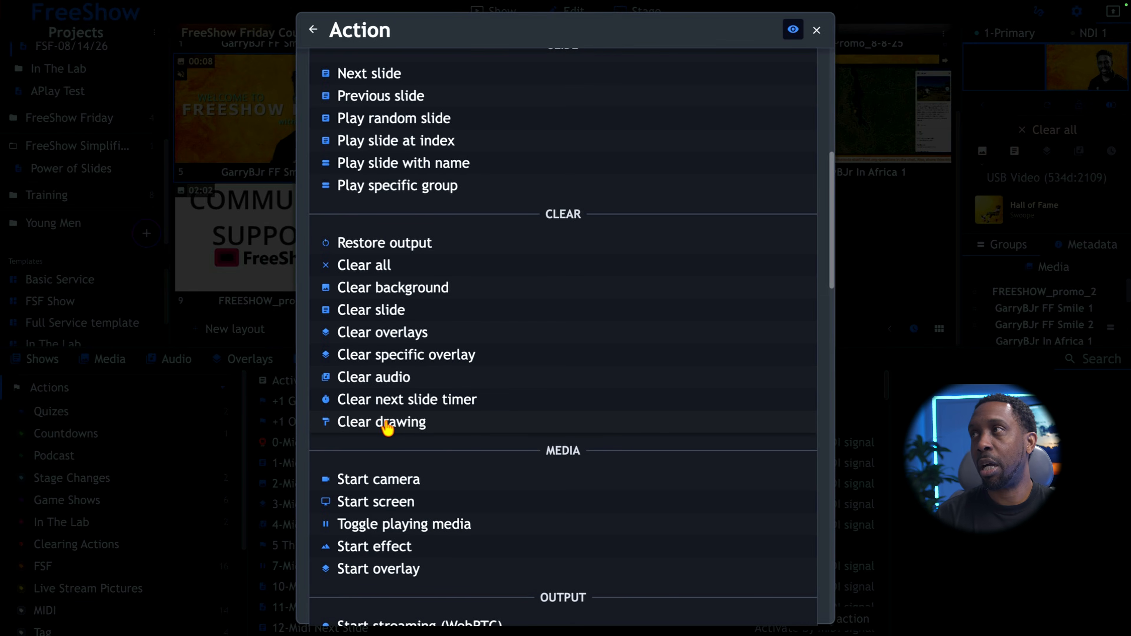
pyautogui.scroll(-3, 387, 428)
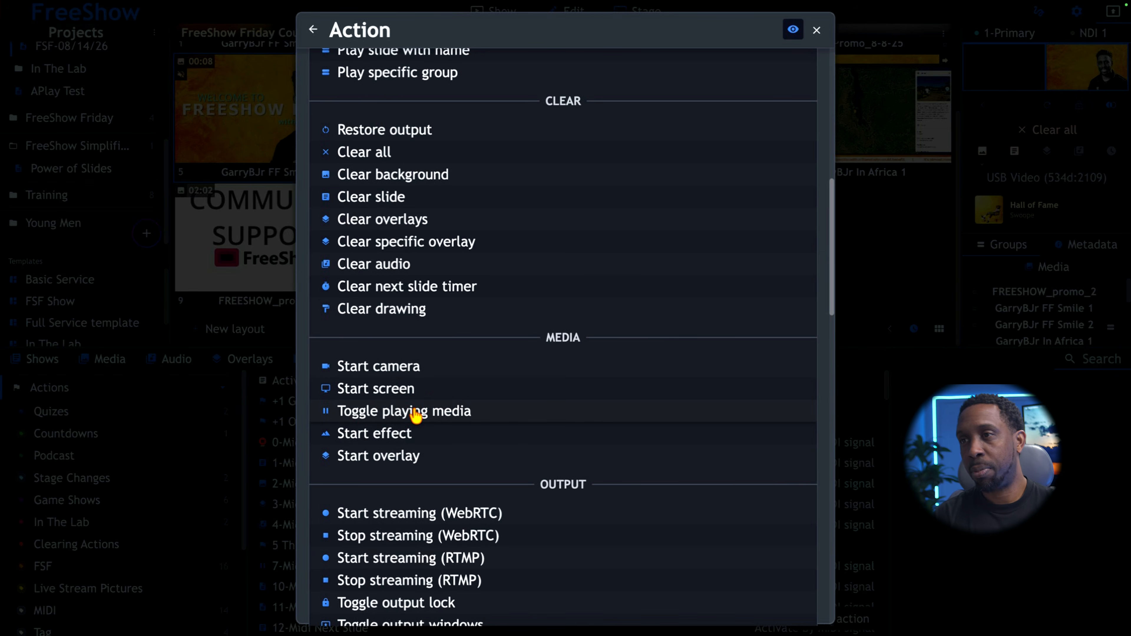
pyautogui.scroll(-4, 416, 414)
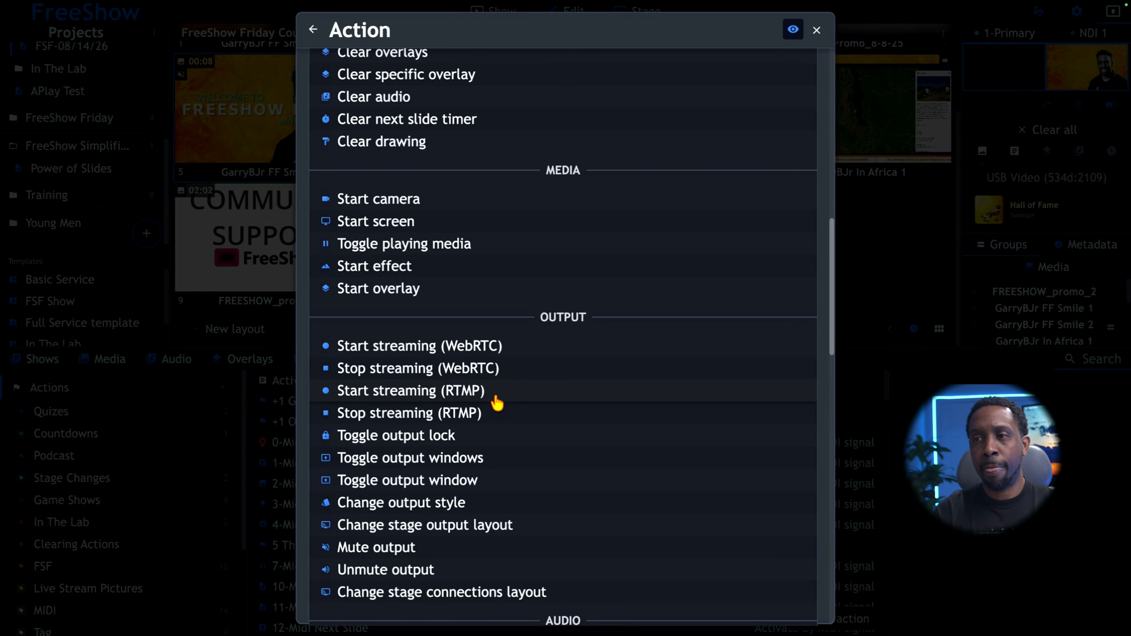
pyautogui.scroll(-5, 497, 402)
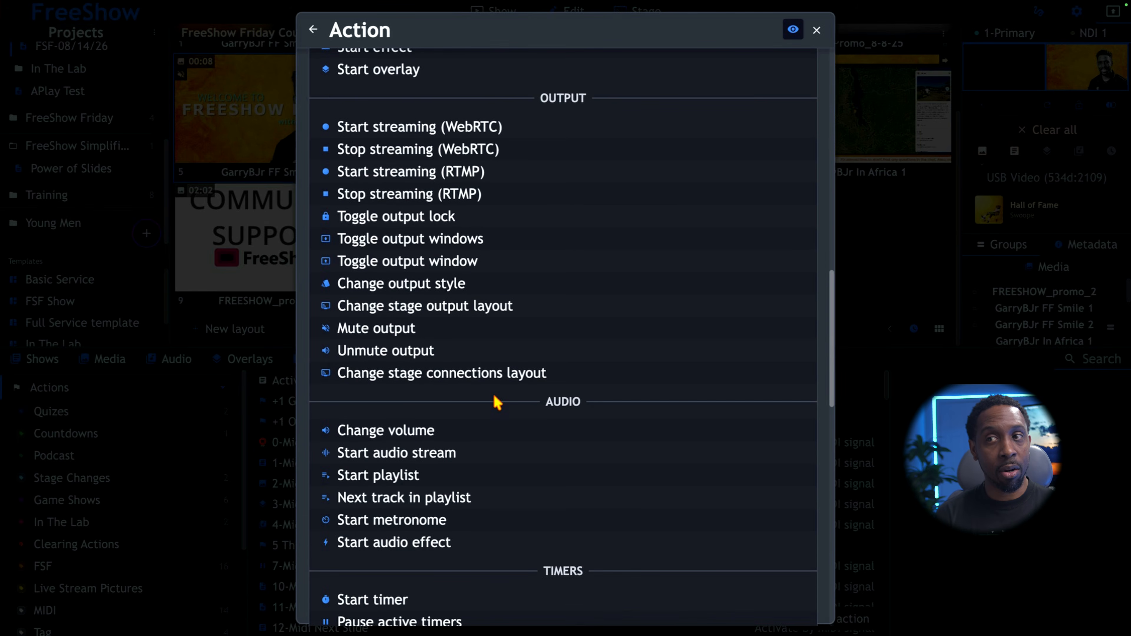
pyautogui.scroll(-1, 481, 464)
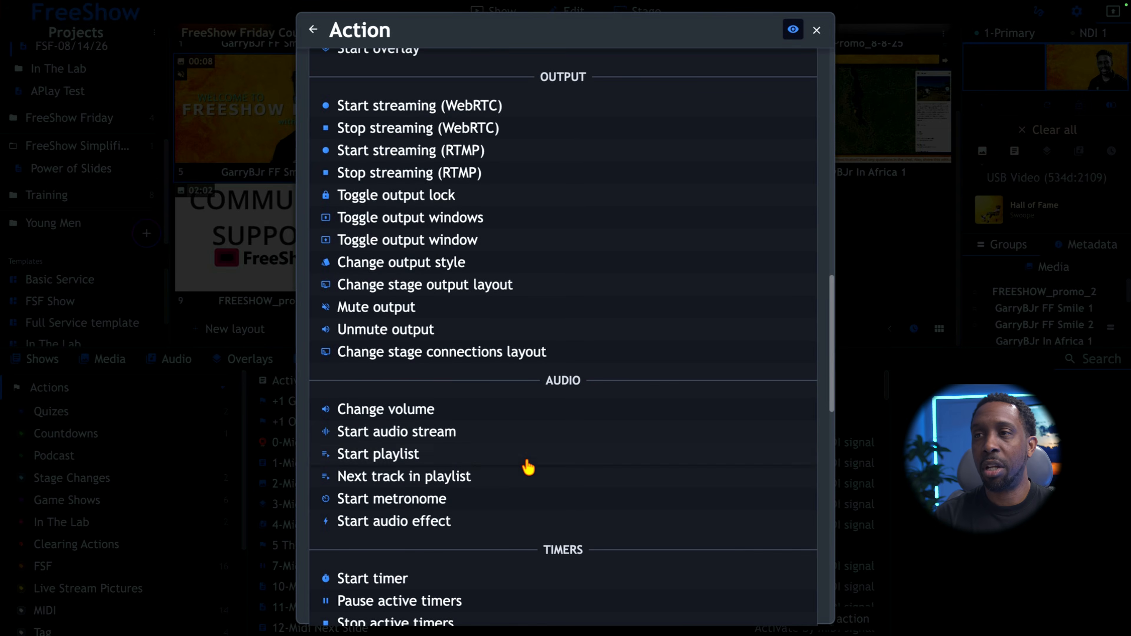
pyautogui.scroll(-1, 503, 471)
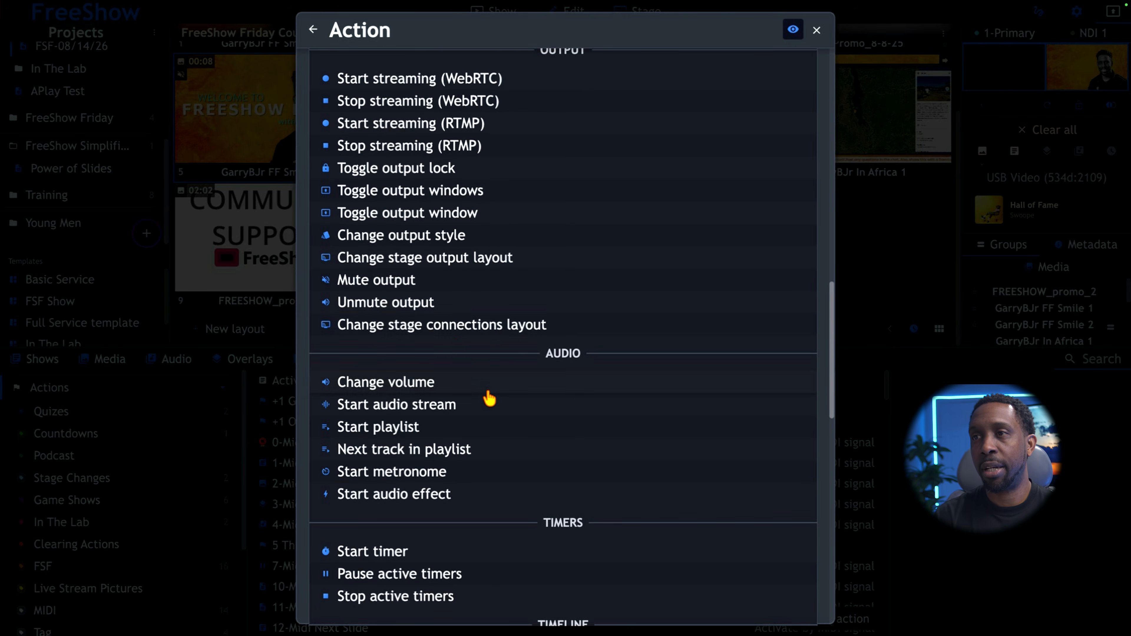
# Examine the remaining start action types, from Timers, Timeline and Functions through Interactions, OBS Studio, Spotify and Action
pyautogui.scroll(-2, 489, 397)
pyautogui.scroll(-1, 489, 396)
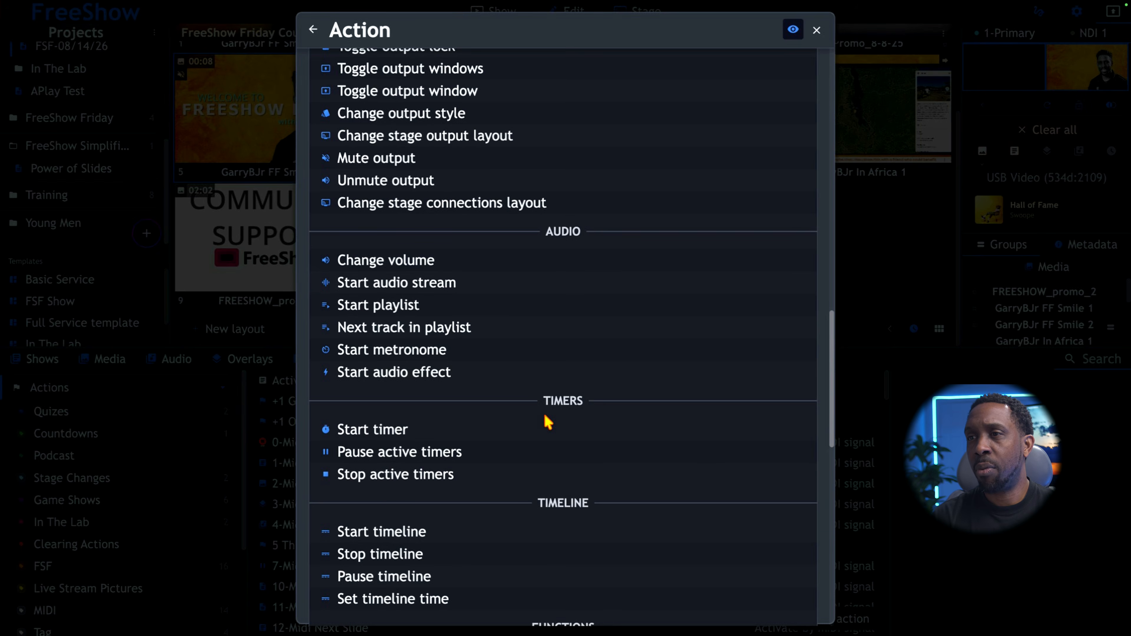
pyautogui.scroll(-3, 548, 421)
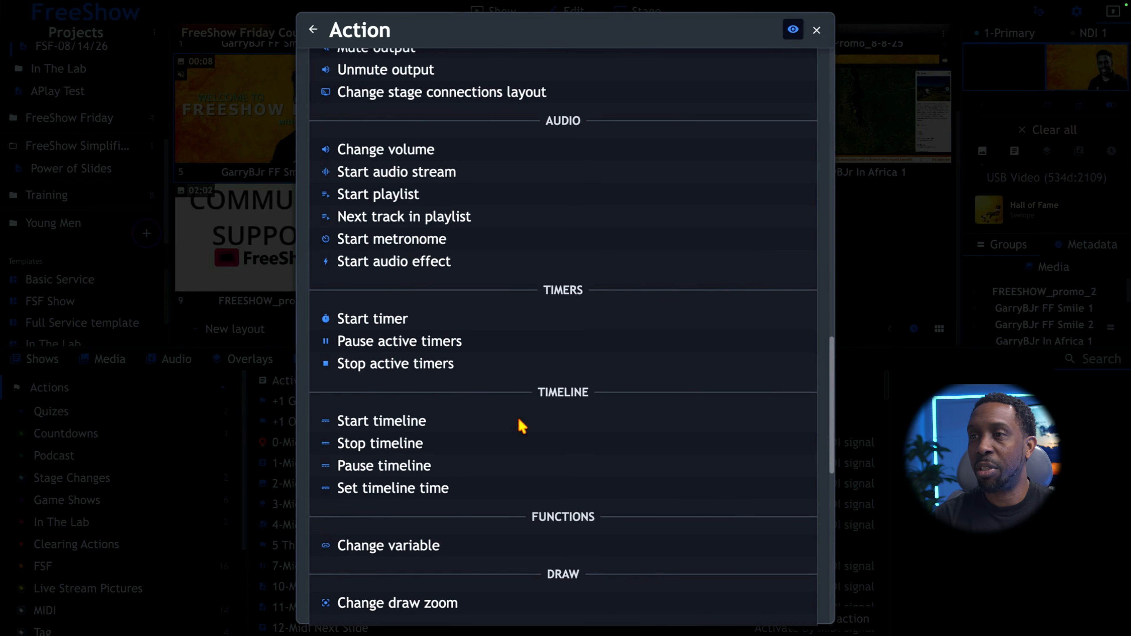
pyautogui.scroll(-2, 533, 472)
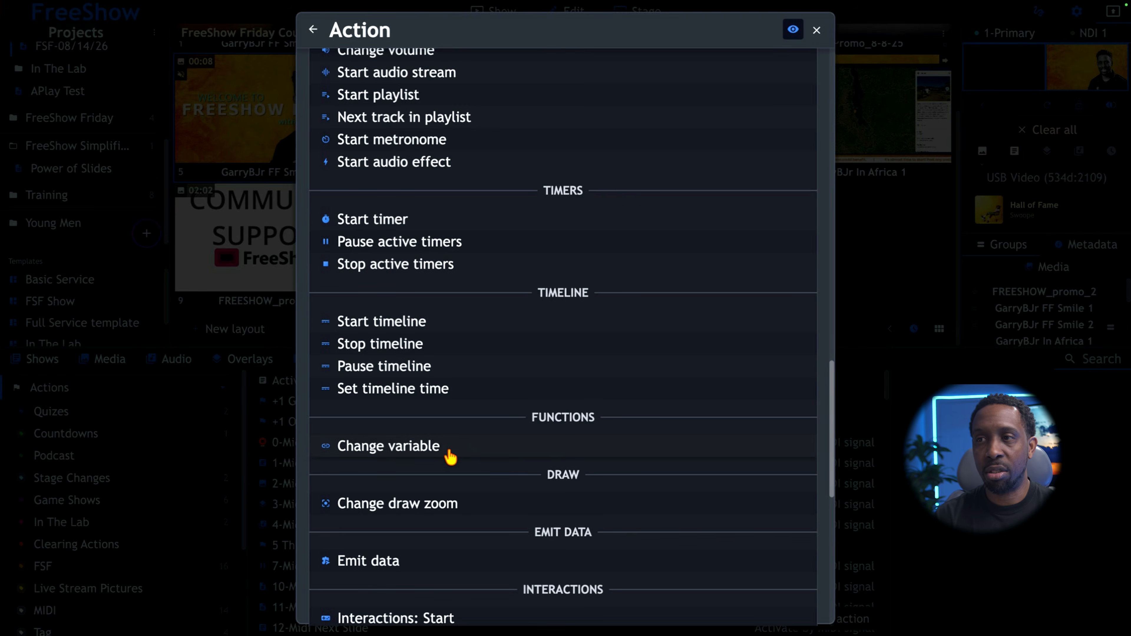
pyautogui.scroll(-2, 544, 493)
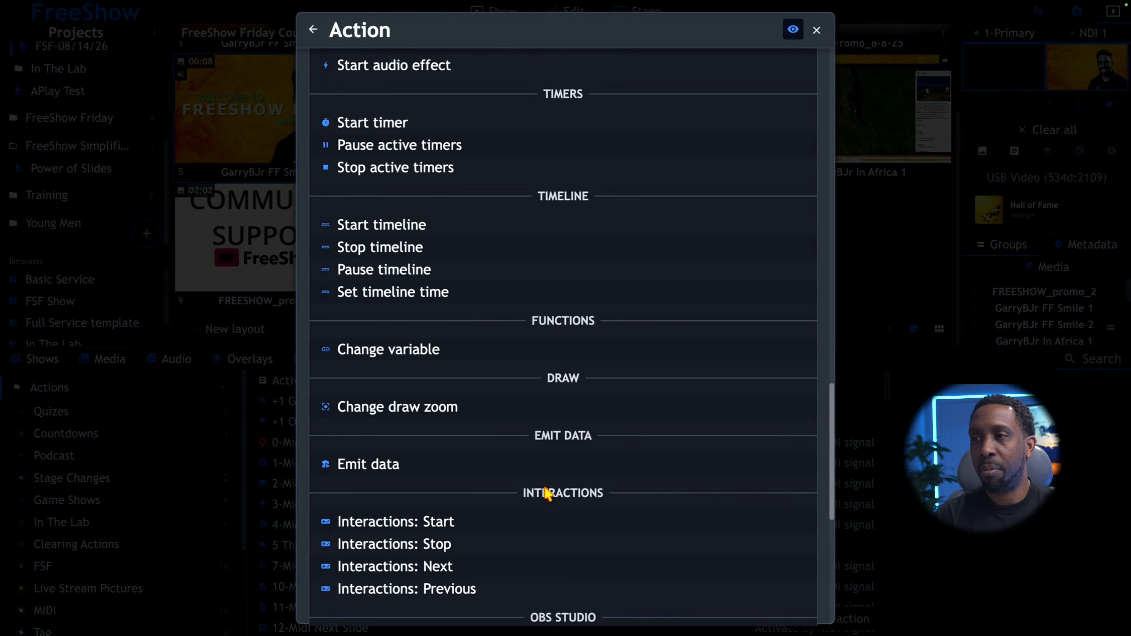
pyautogui.scroll(-2, 560, 522)
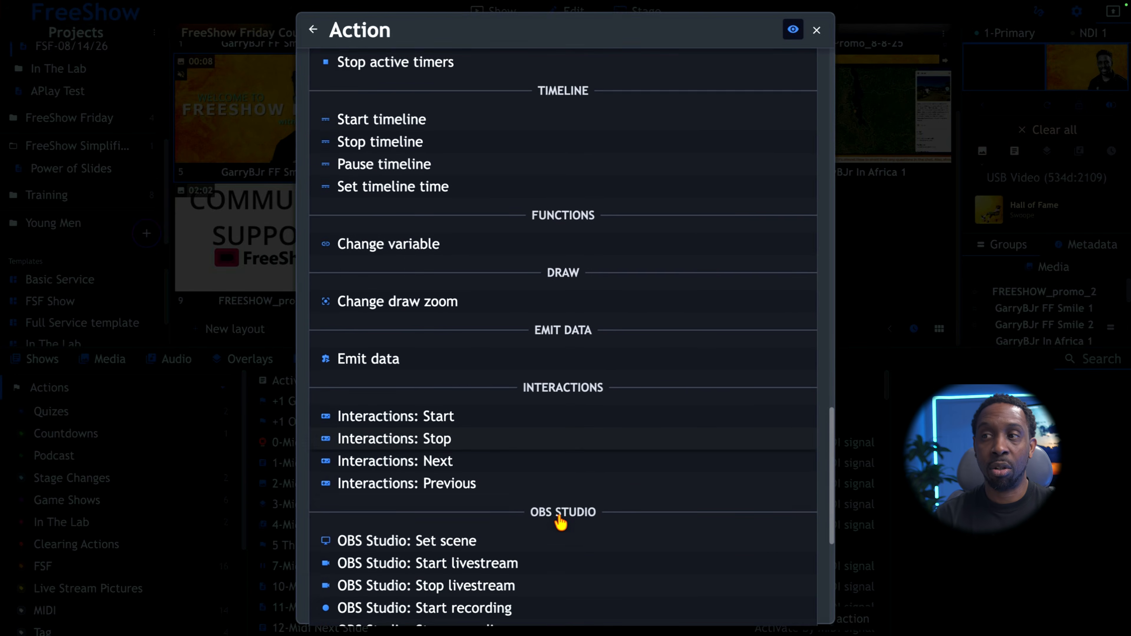
pyautogui.scroll(-2, 560, 522)
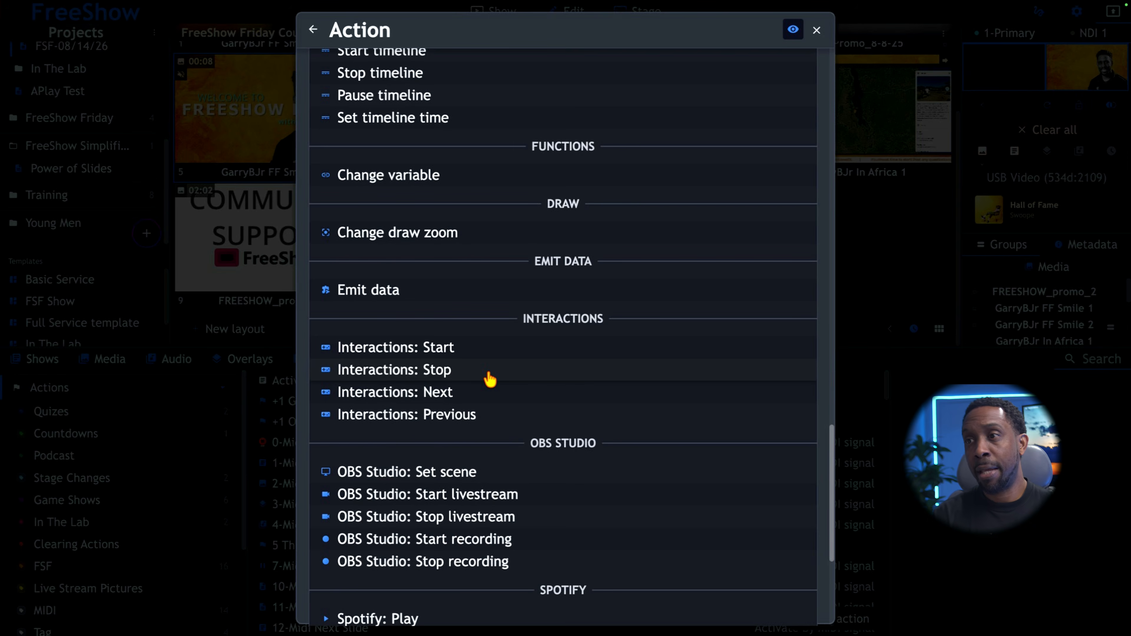
pyautogui.scroll(-4, 525, 468)
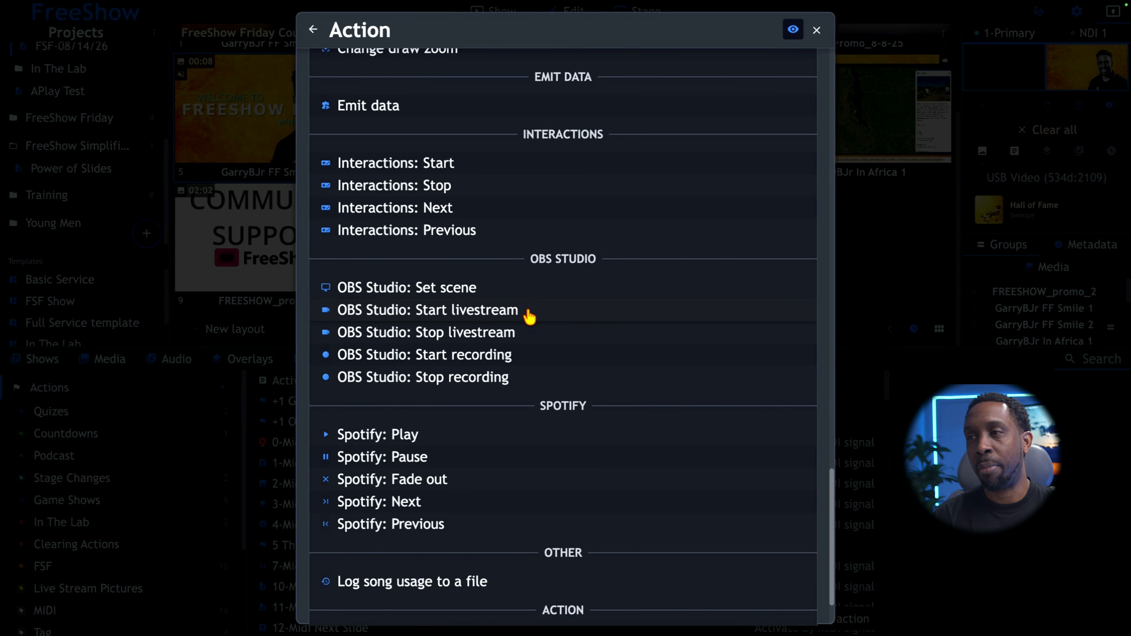
pyautogui.scroll(-2, 518, 411)
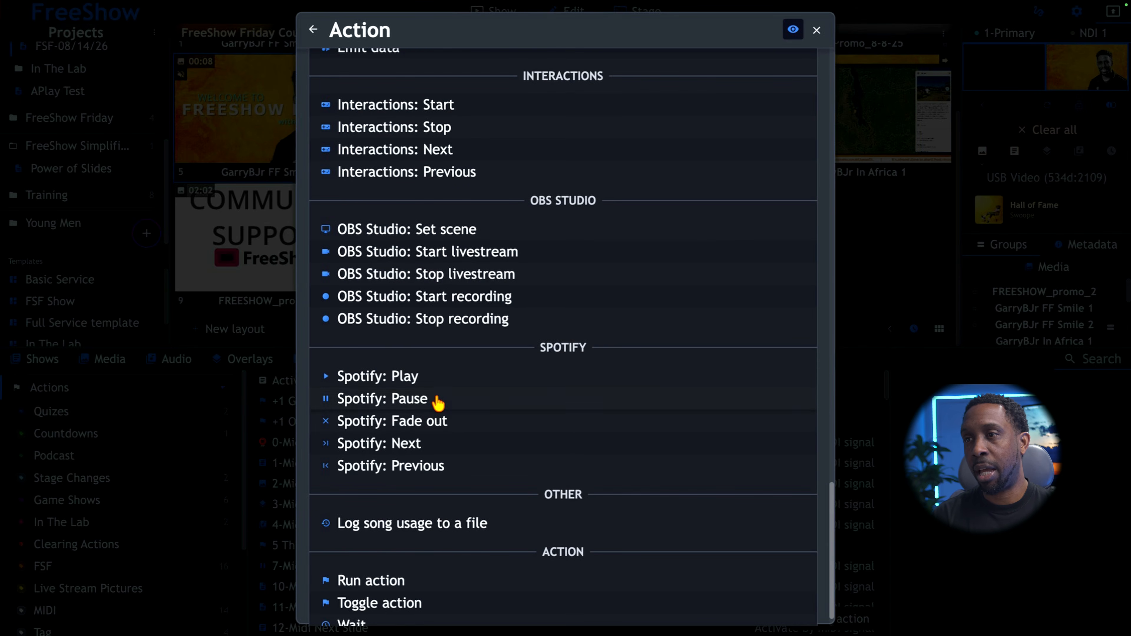
pyautogui.scroll(-1, 507, 459)
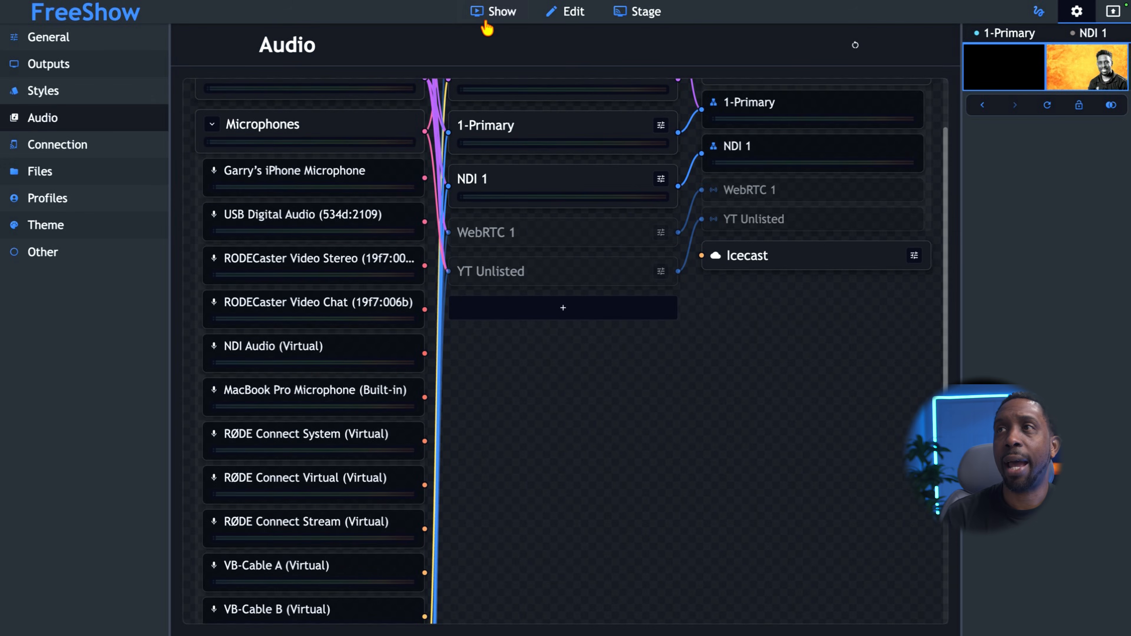
# Return to the show view and examine the settings of the 1-Midi Clear Slide action before closing them
pyautogui.click(487, 20)
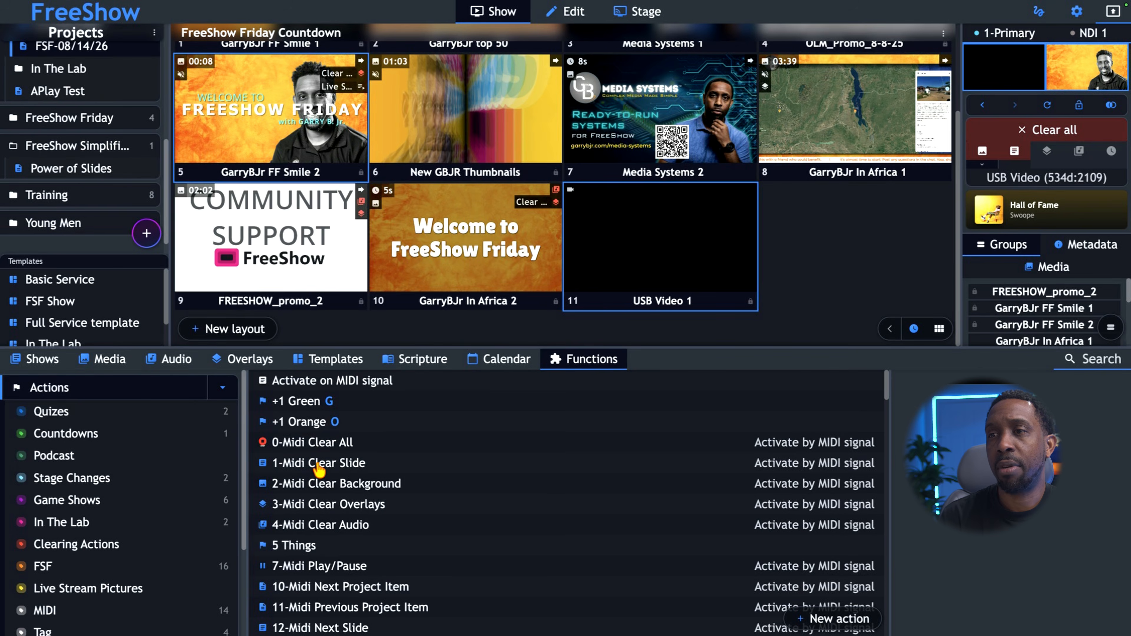
pyautogui.rightClick(318, 465)
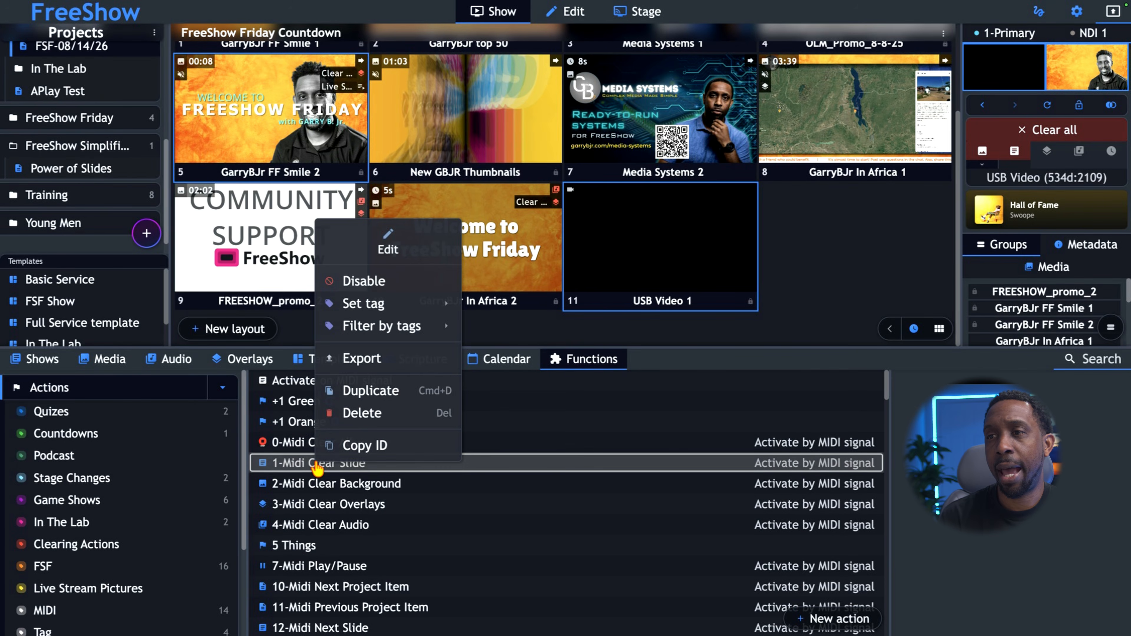
pyautogui.click(388, 251)
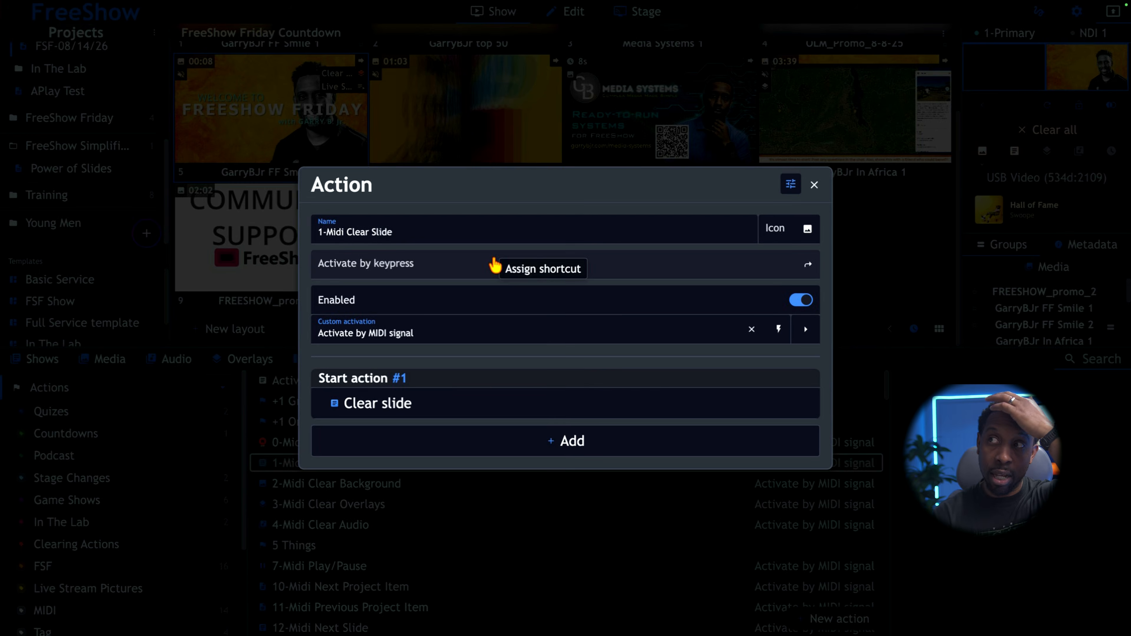
pyautogui.click(815, 185)
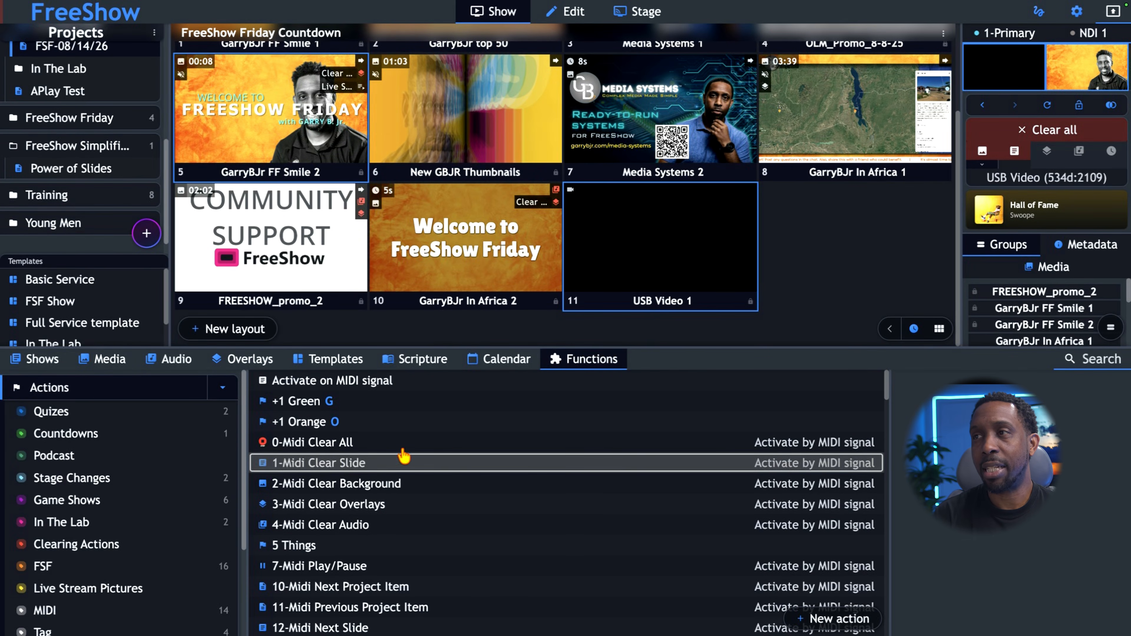
# Attach the 1-Midi Clear Slide action to the USB Video 1 slide, and run the 0-Midi Clear All action
pyautogui.moveTo(312, 471); pyautogui.dragTo(657, 244)
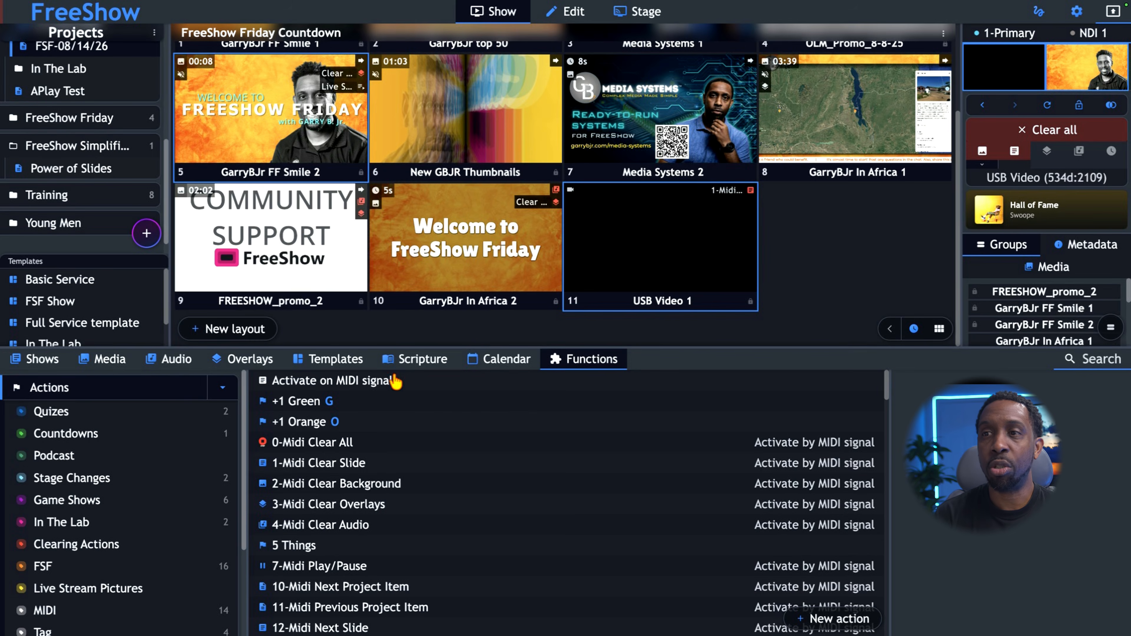
pyautogui.click(313, 452)
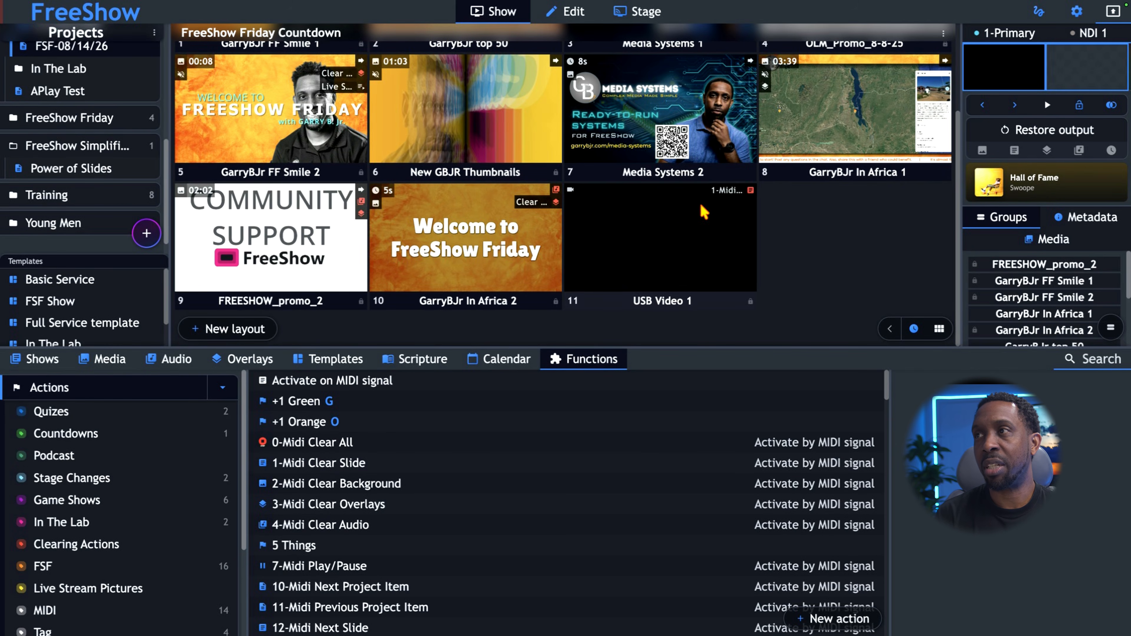
# Unlock the USB Video 1 slide group and remove the 1-Midi Clear Slide action from its slide
pyautogui.click(748, 192)
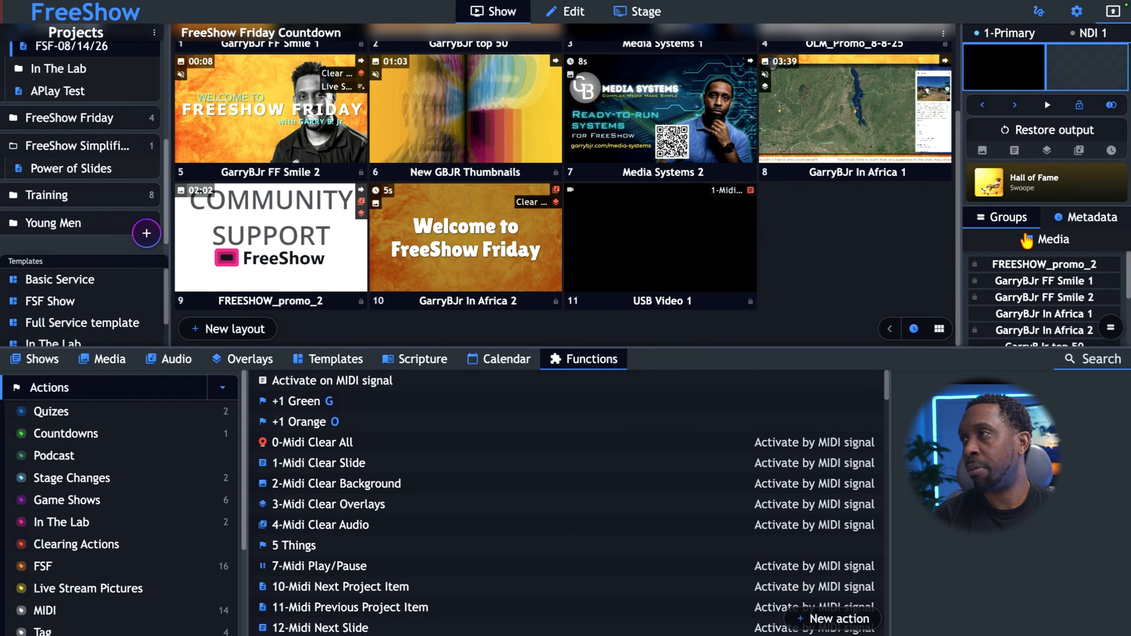
pyautogui.scroll(-5, 1028, 286)
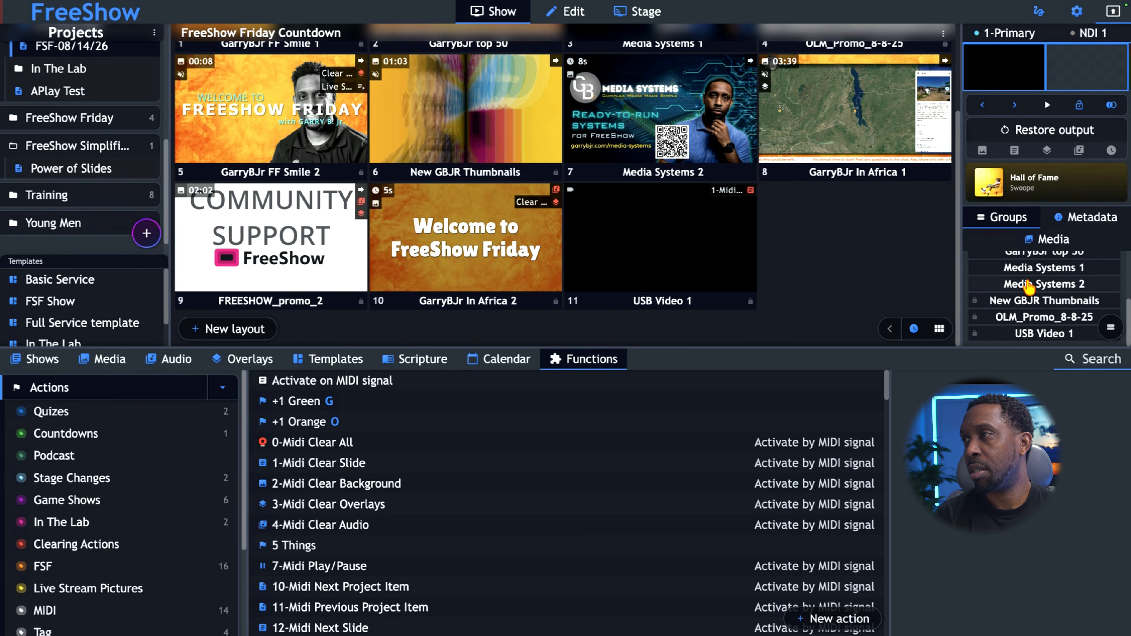
pyautogui.rightClick(1023, 338)
pyautogui.click(921, 396)
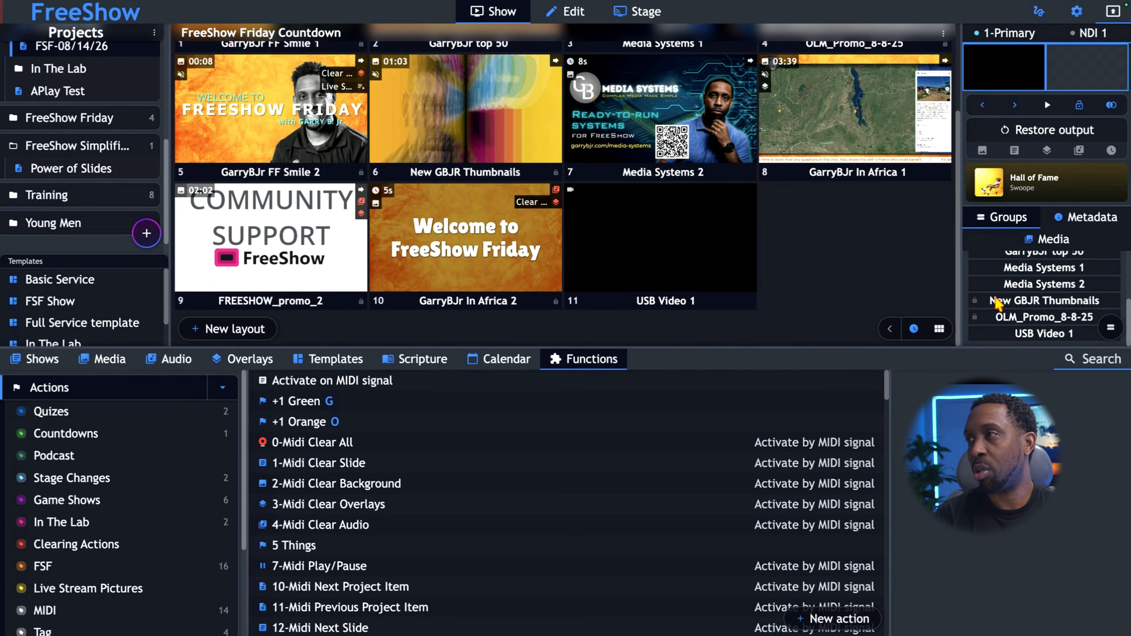
pyautogui.rightClick(1046, 337)
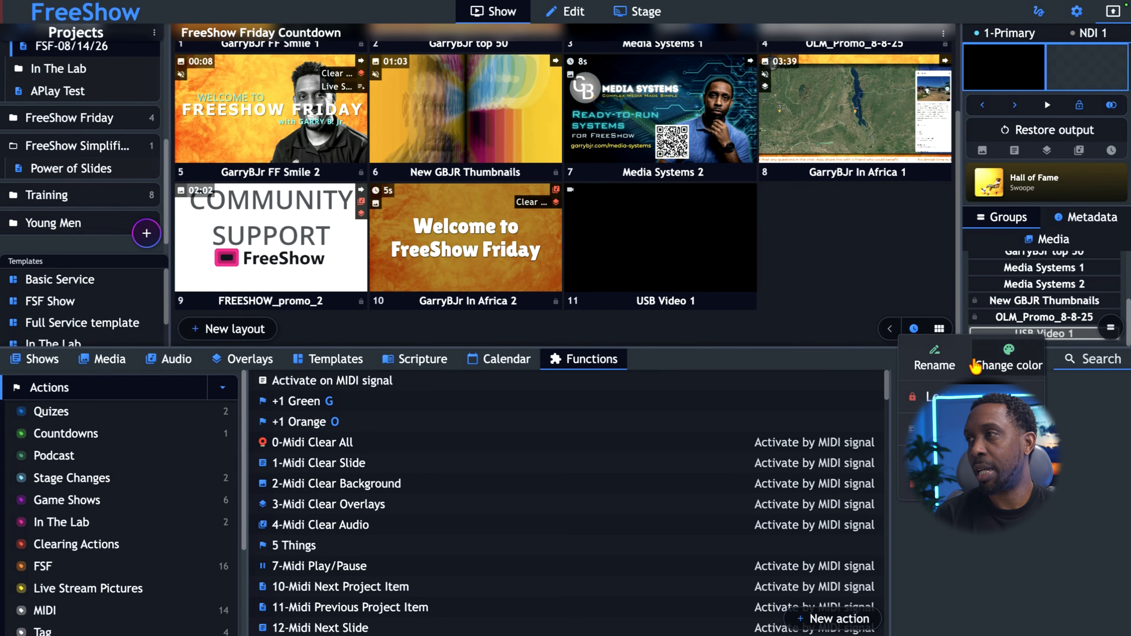
pyautogui.click(921, 397)
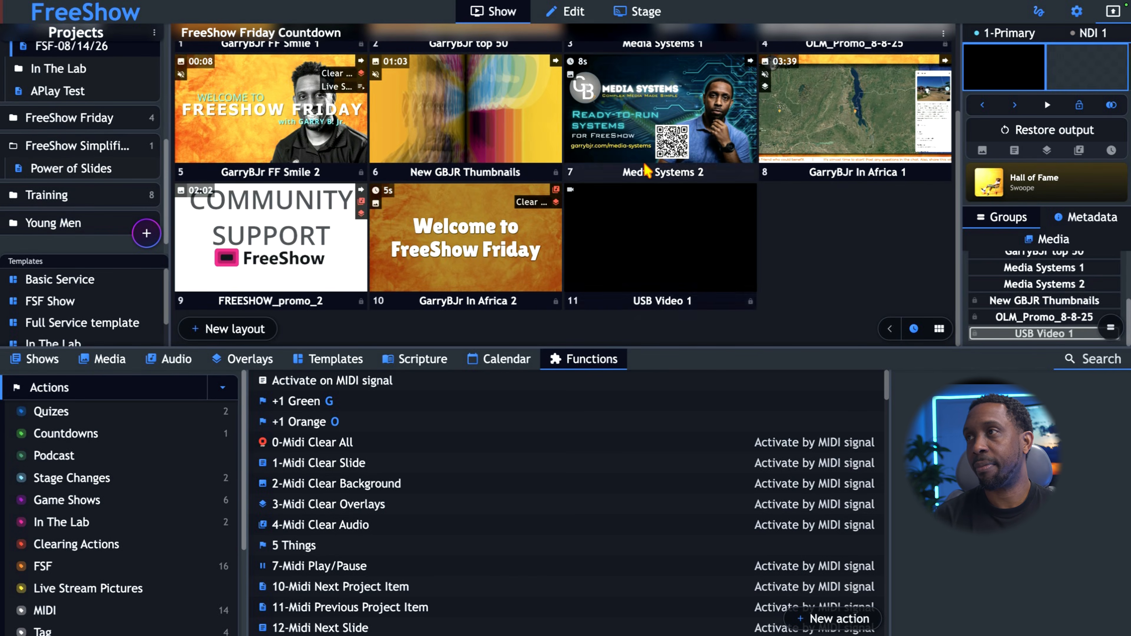
pyautogui.scroll(1, 646, 178)
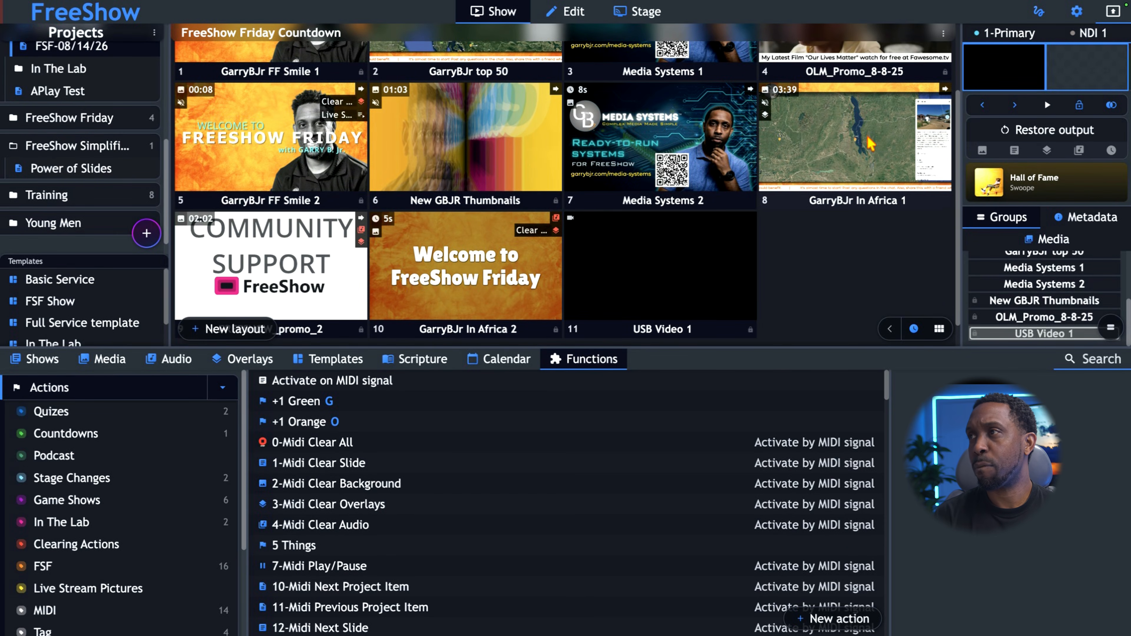
pyautogui.scroll(3, 1049, 314)
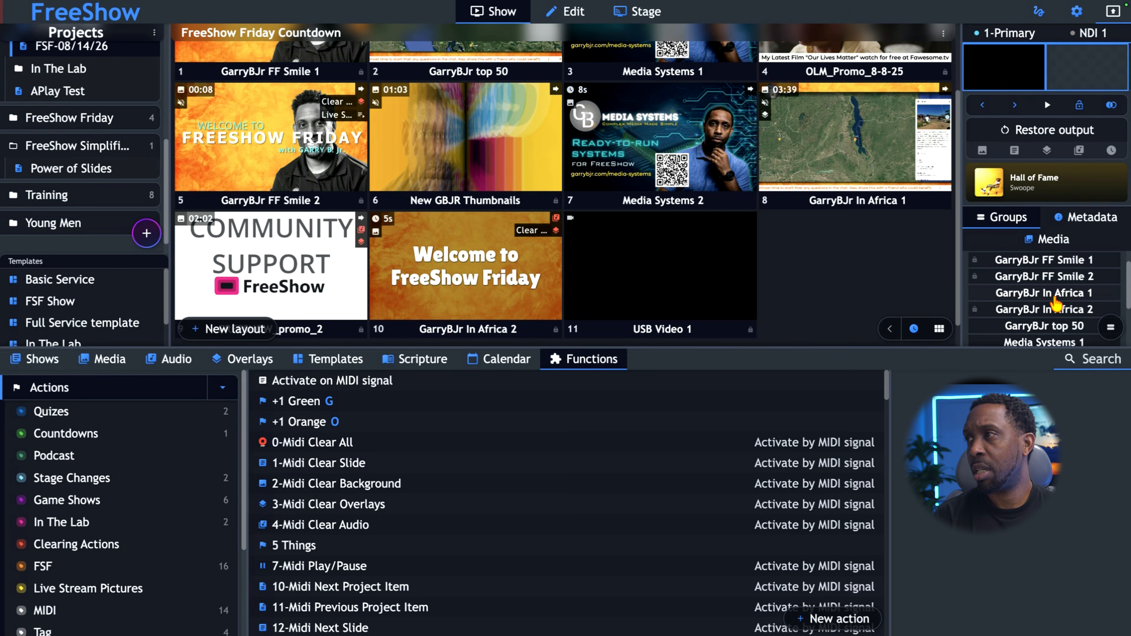
pyautogui.rightClick(1054, 296)
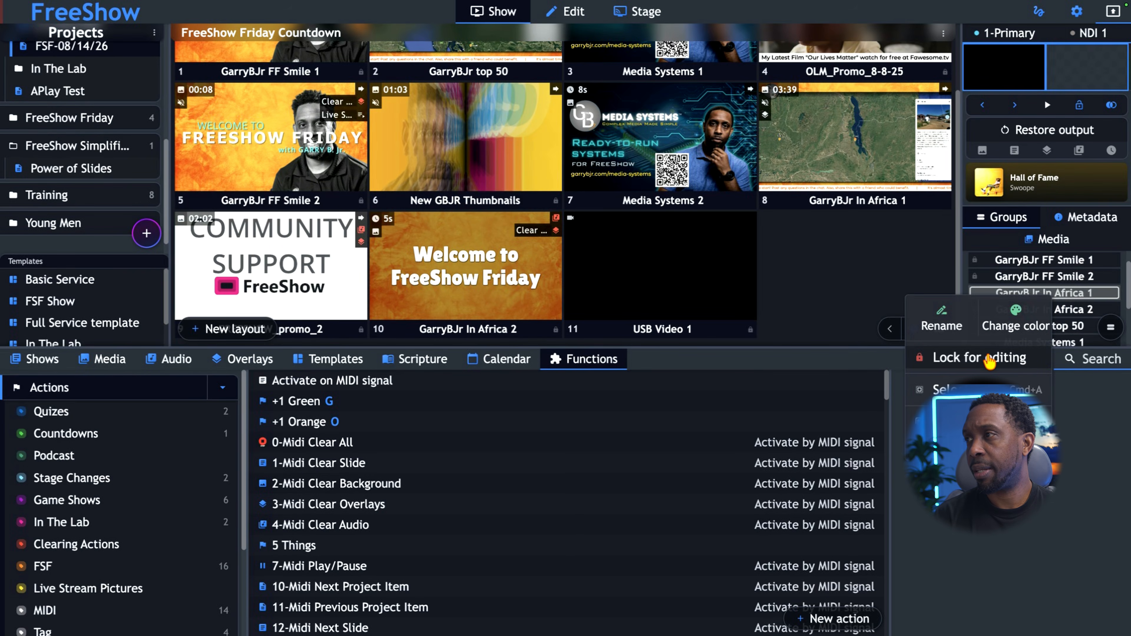
pyautogui.click(986, 368)
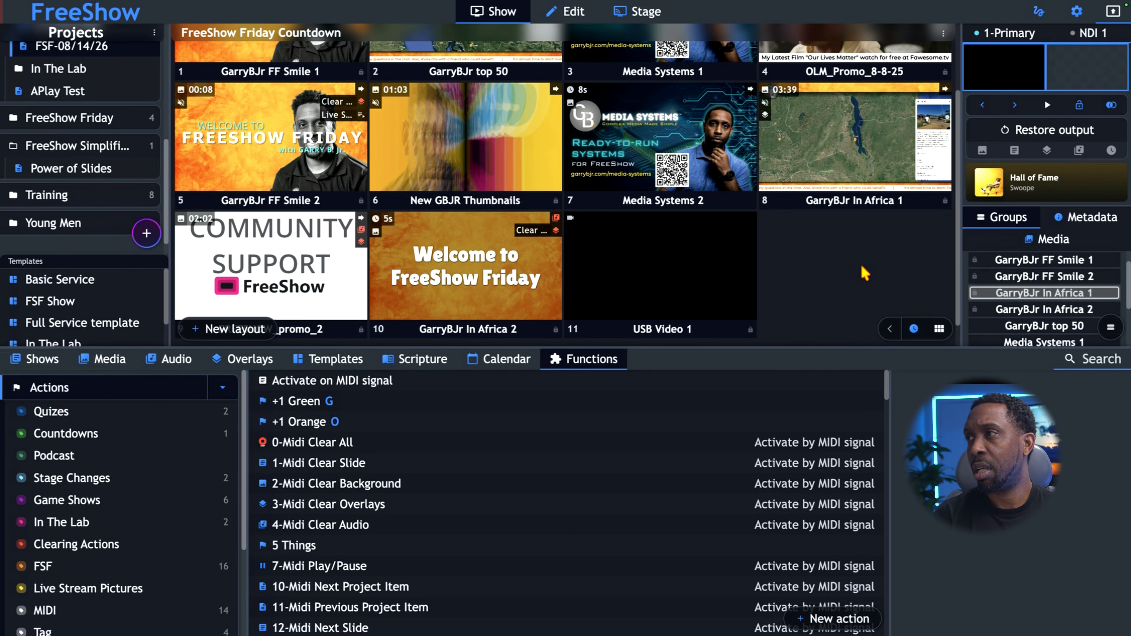